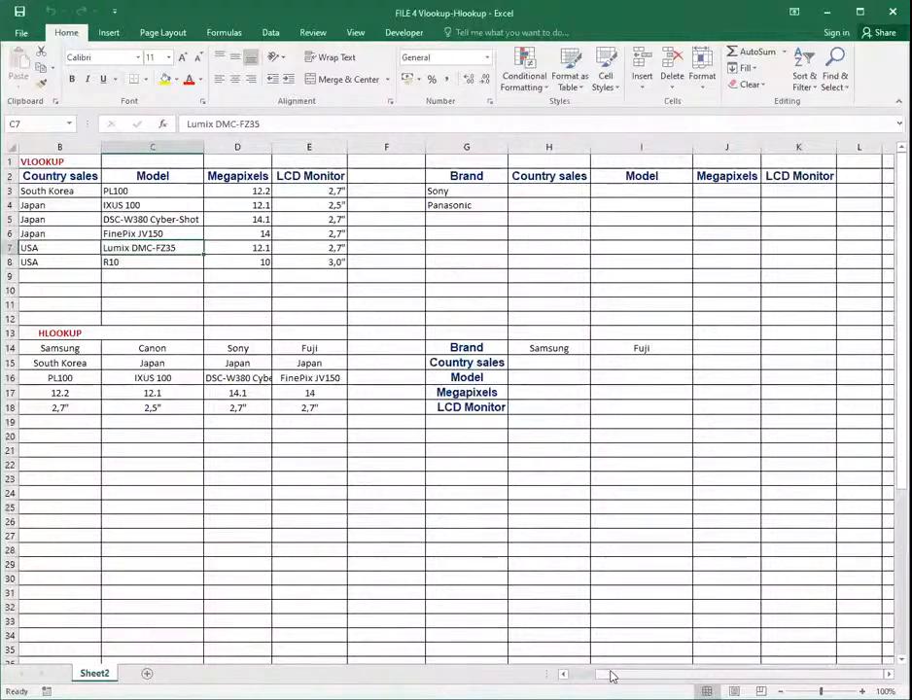
Step: Enter an INDEX formula in cell A24 that returns row 4, column 1 of the brand range A3:A8
{"action": "left_click_drag", "start_coordinate": [612, 676], "coordinate": [588, 676]}
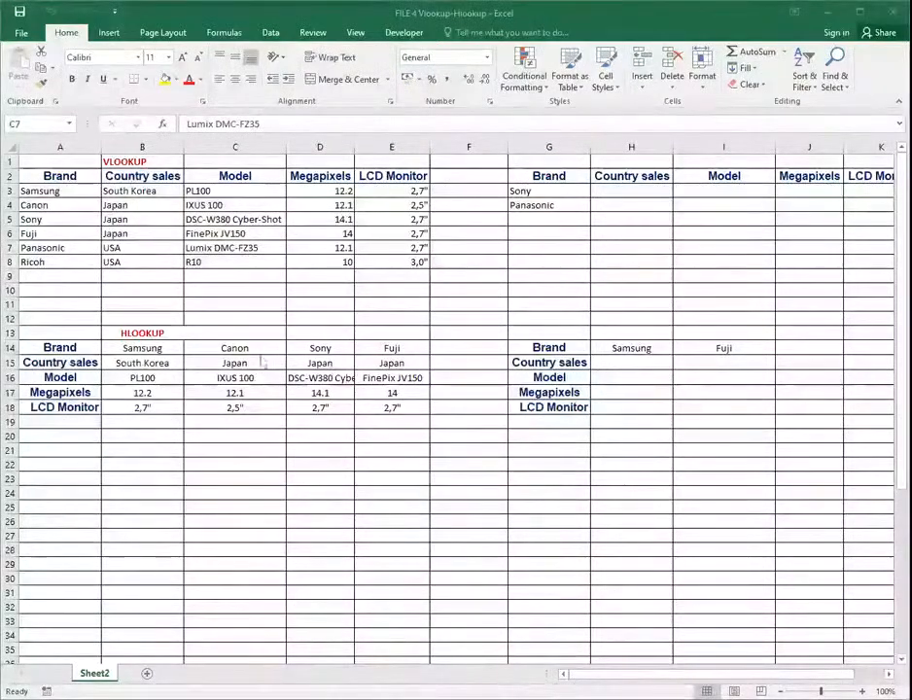
{"action": "left_click", "coordinate": [54, 492]}
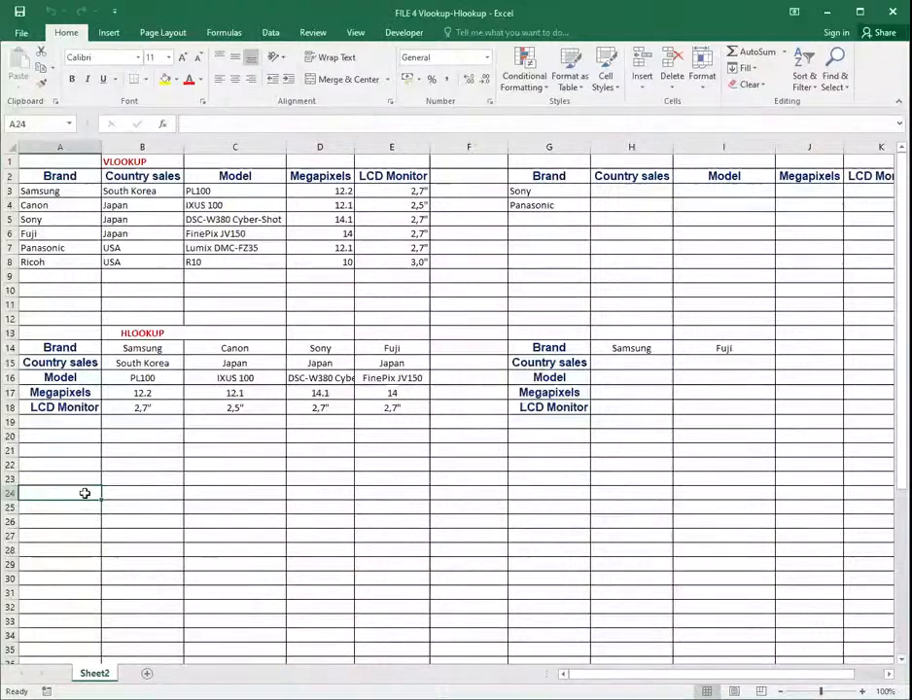
{"action": "type", "text": "="}
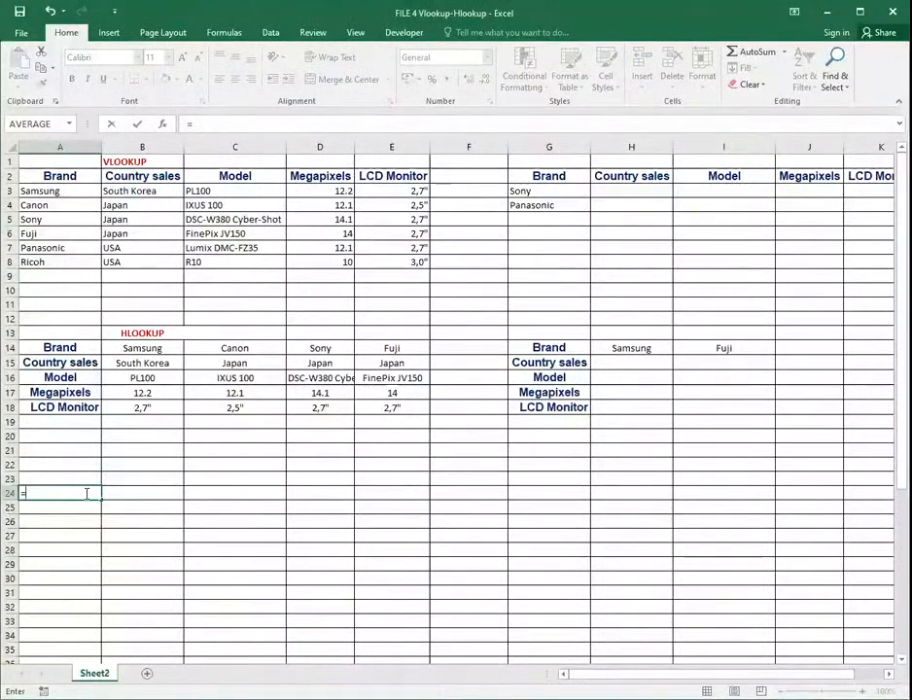
{"action": "type", "text": "i"}
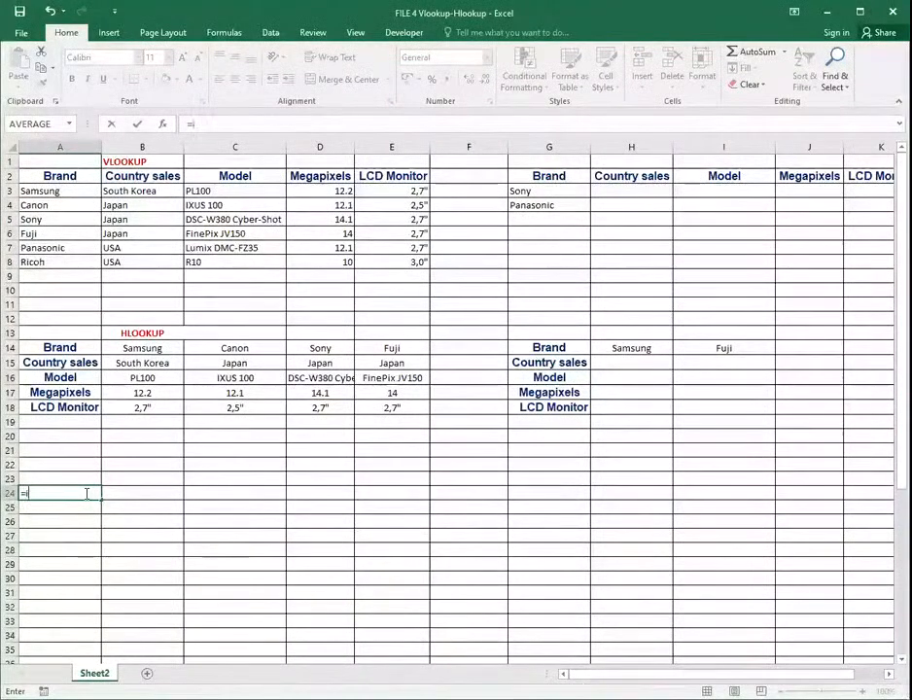
{"action": "type", "text": "nd"}
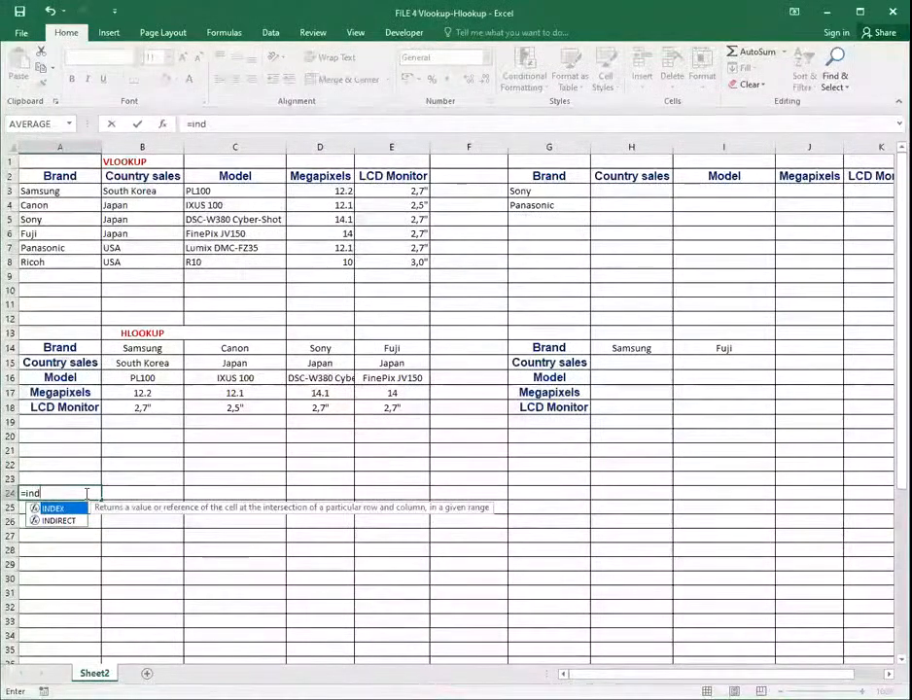
{"action": "key", "text": "Tab"}
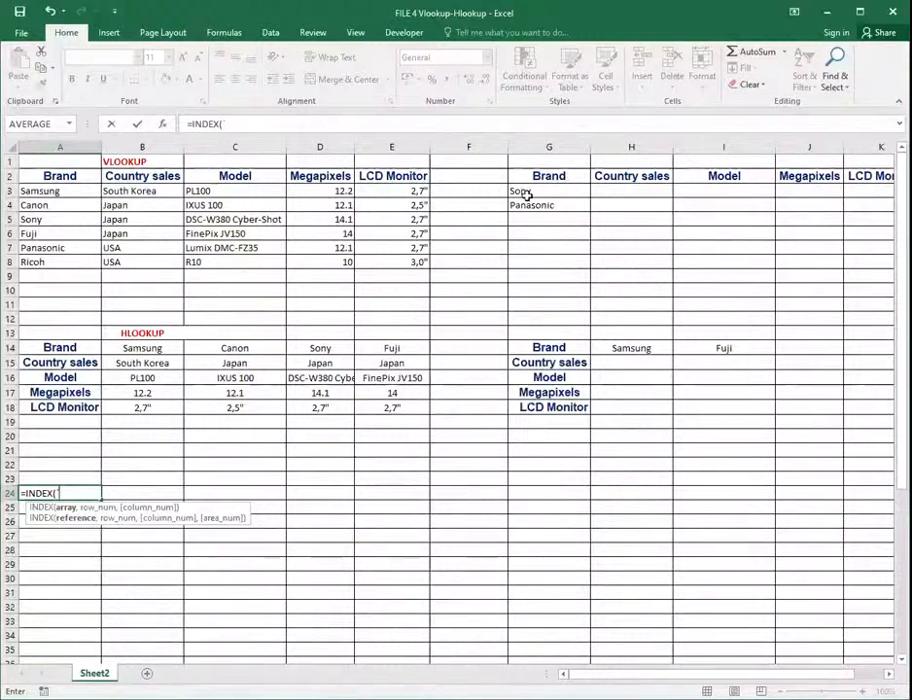
{"action": "left_click", "coordinate": [41, 193]}
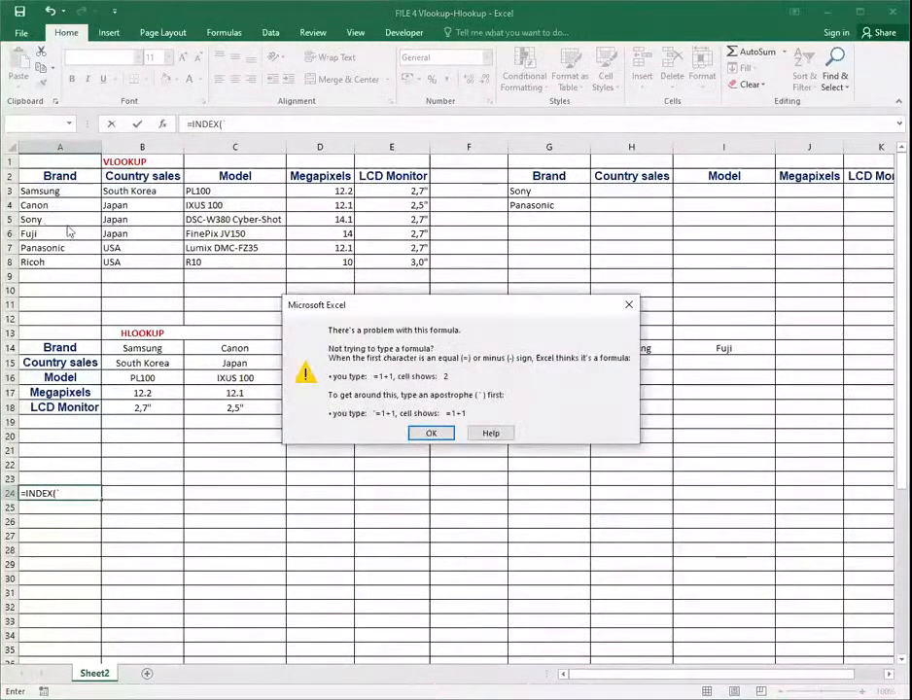
{"action": "left_click", "coordinate": [631, 304]}
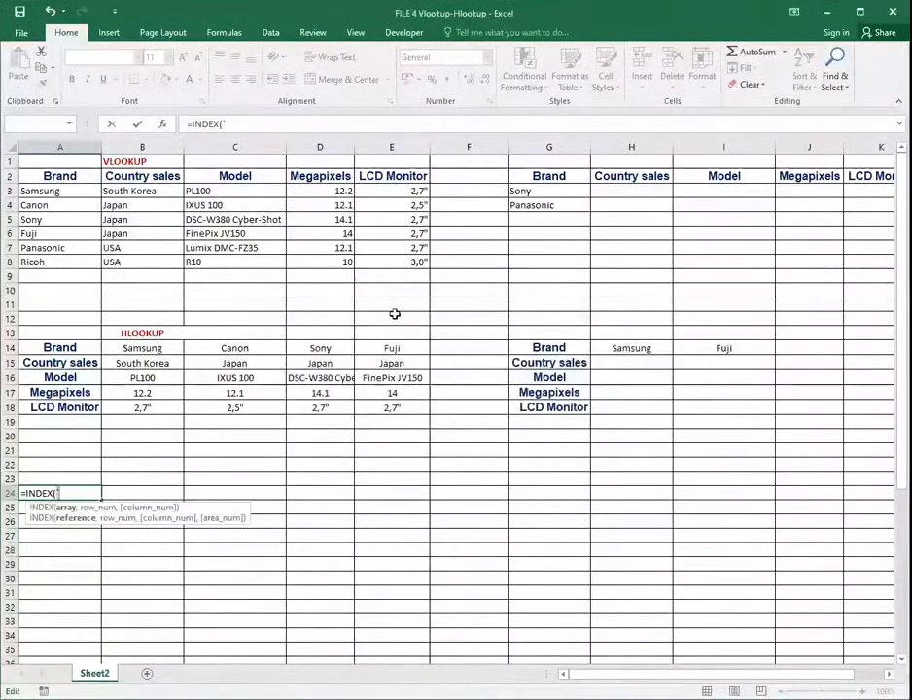
{"action": "left_click", "coordinate": [54, 193]}
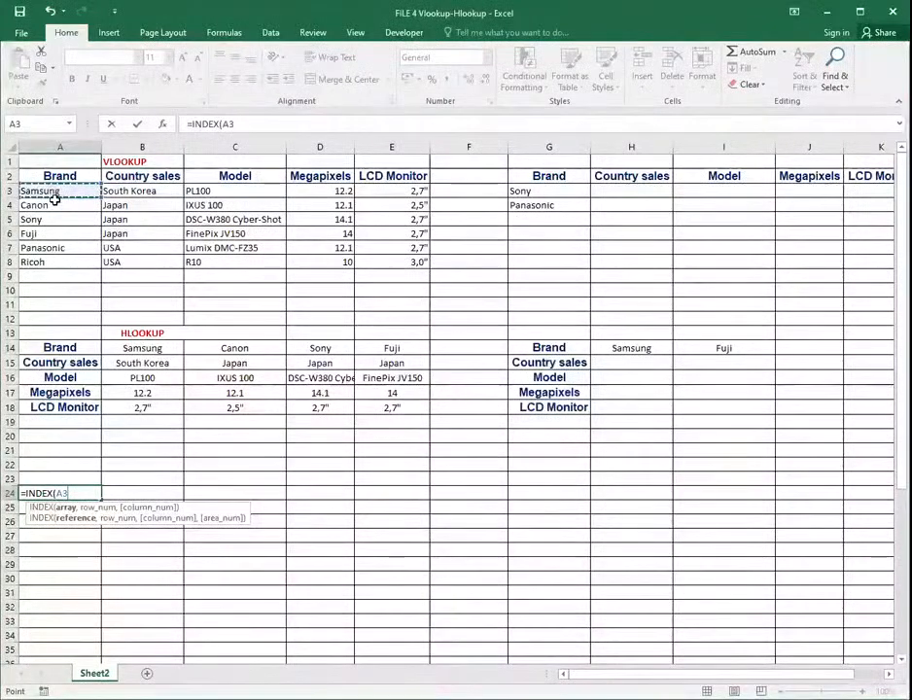
{"action": "left_click_drag", "start_coordinate": [54, 193], "coordinate": [59, 263]}
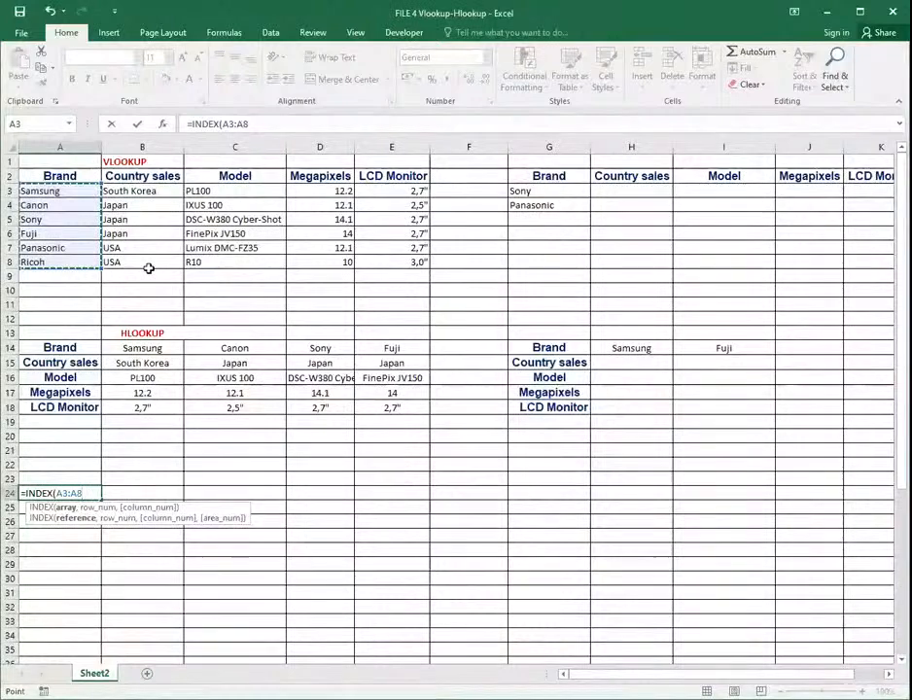
{"action": "type", "text": ","}
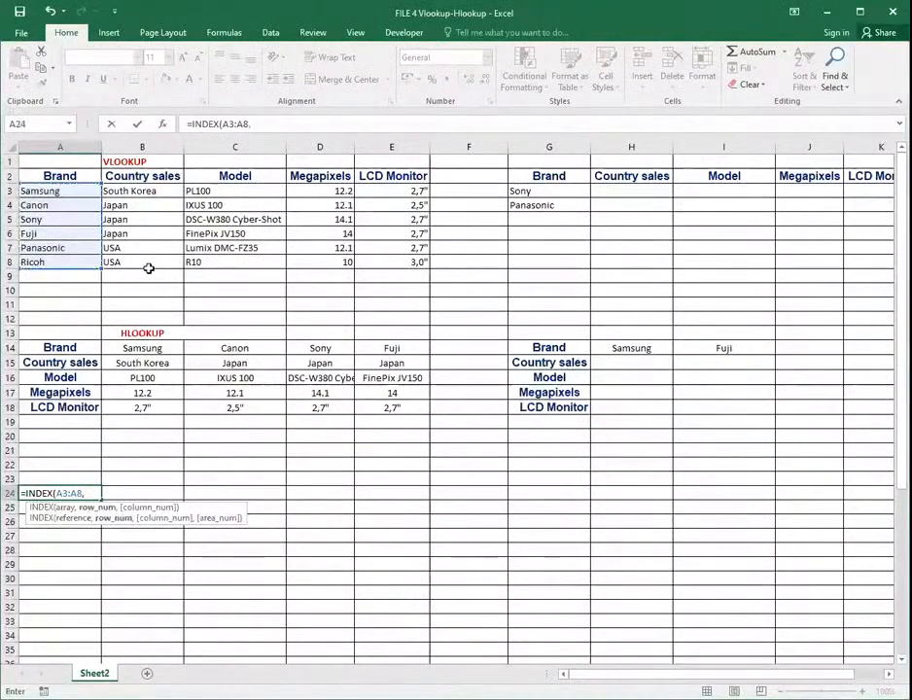
{"action": "type", "text": "4"}
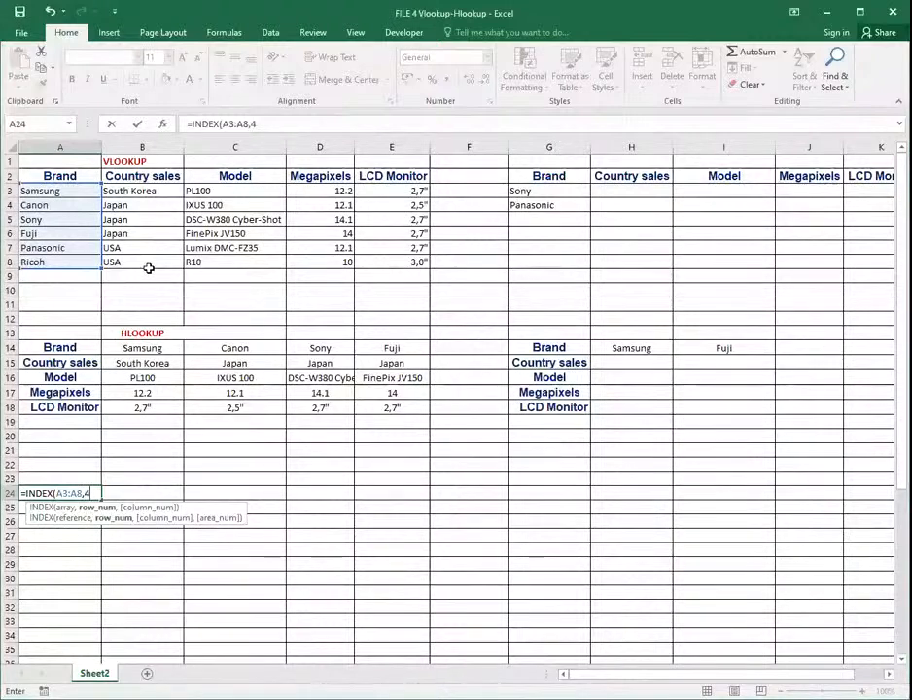
{"action": "type", "text": ",1"}
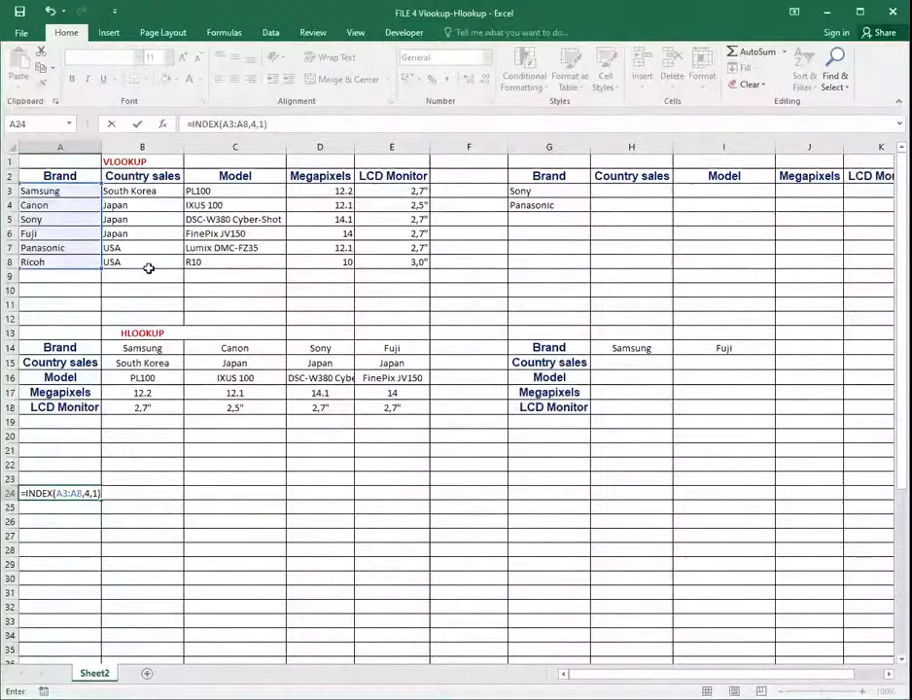
{"action": "key", "text": "Return"}
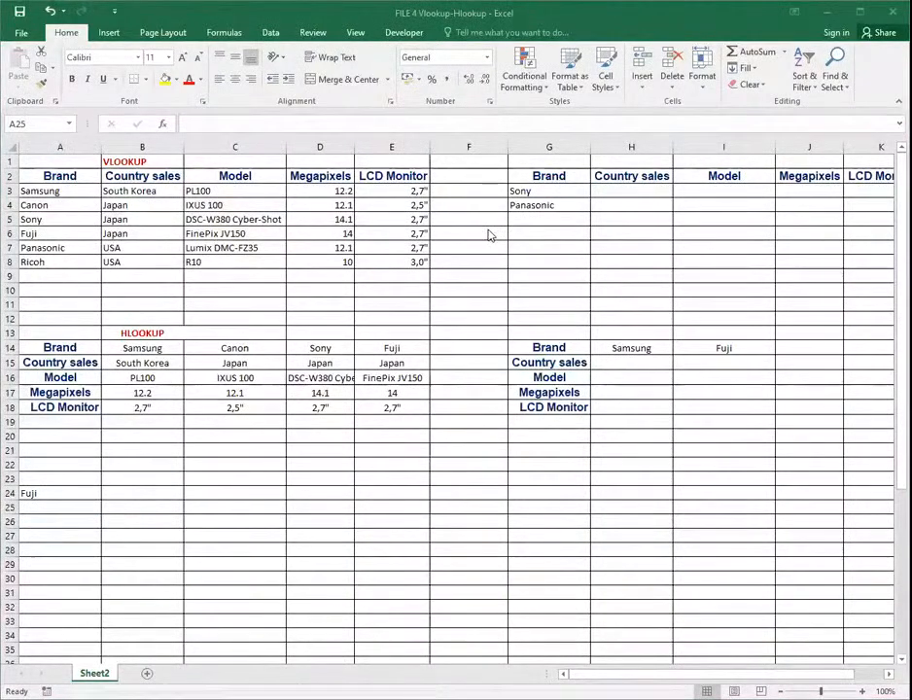
Step: Enter a MATCH formula in cell B24 that finds the exact-match position of A24 within the brand range A3:A8
{"action": "left_click", "coordinate": [131, 492]}
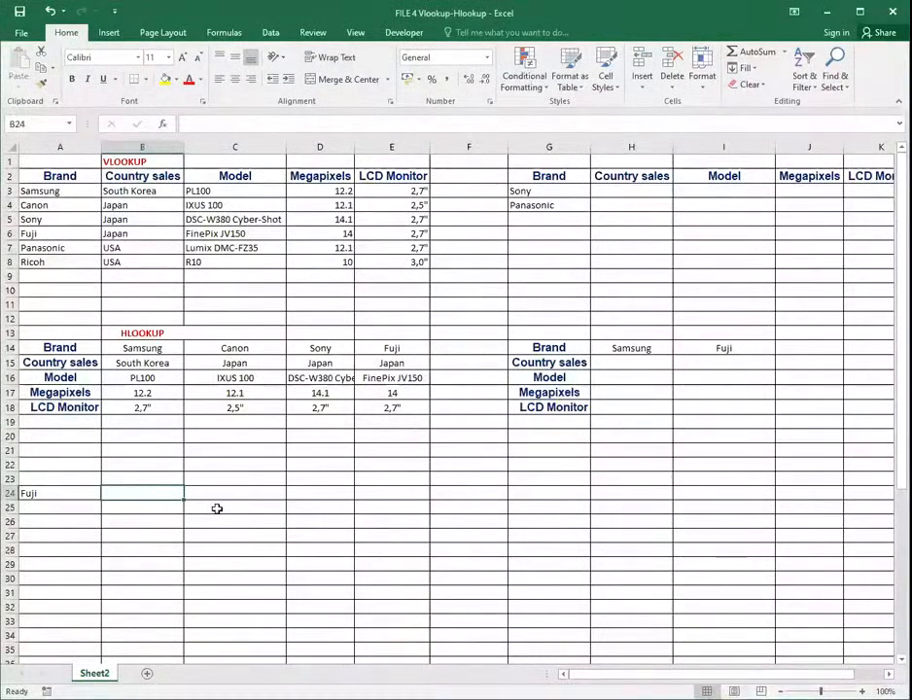
{"action": "type", "text": "="}
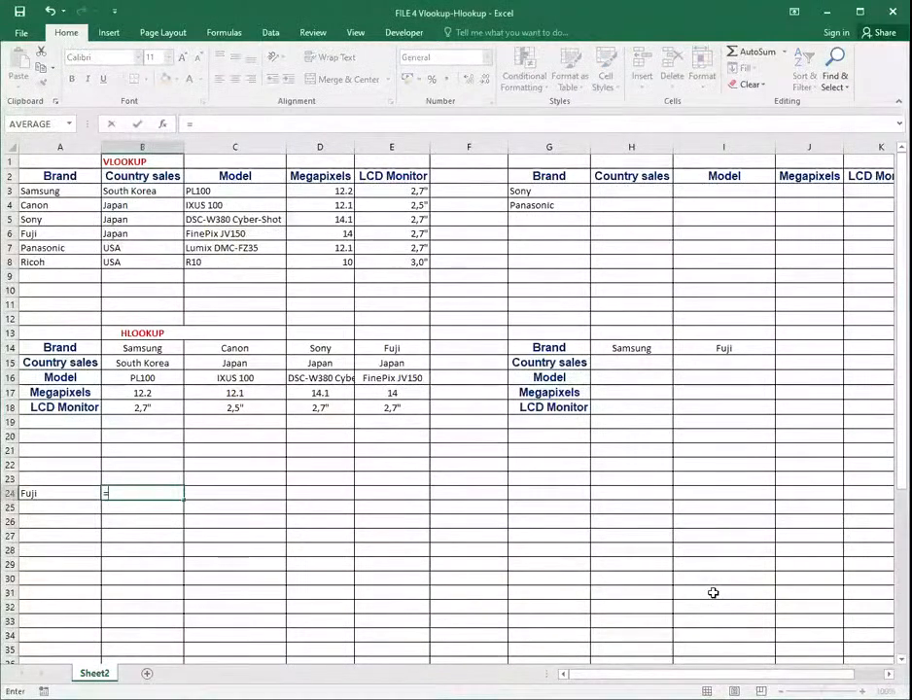
{"action": "type", "text": "ma"}
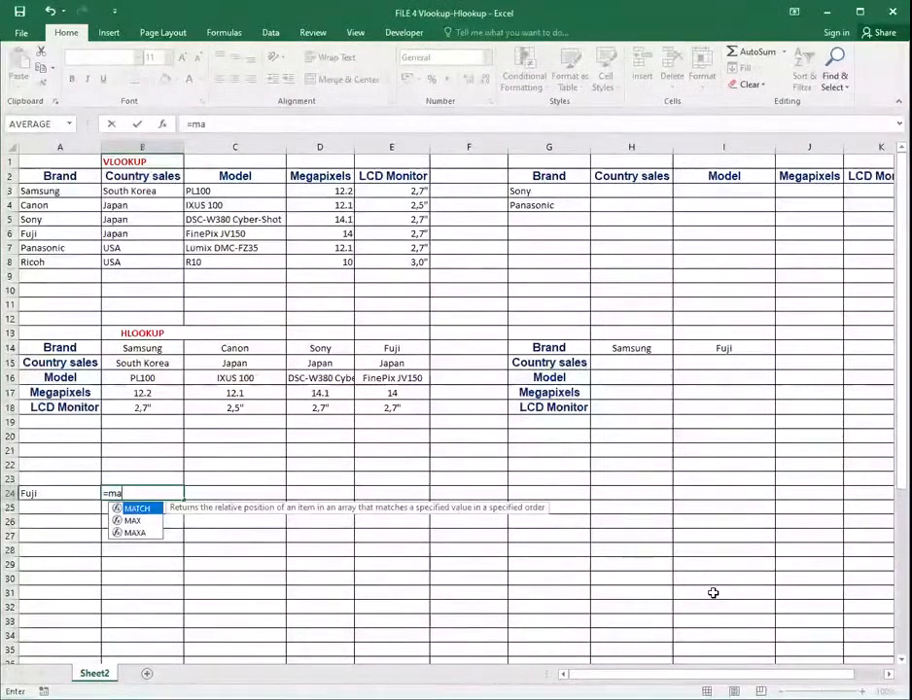
{"action": "key", "text": "Tab"}
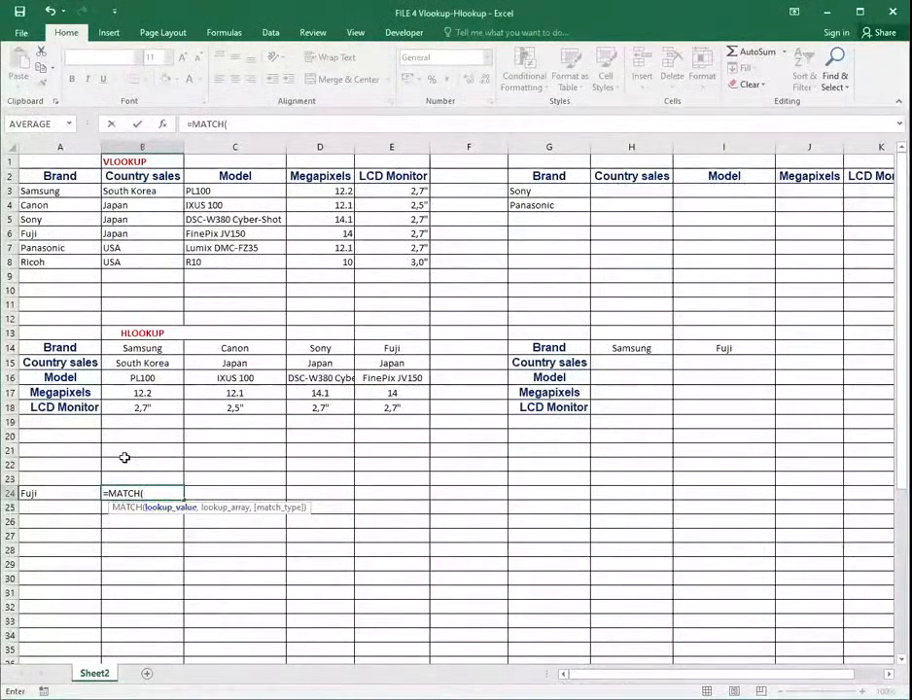
{"action": "left_click", "coordinate": [32, 493]}
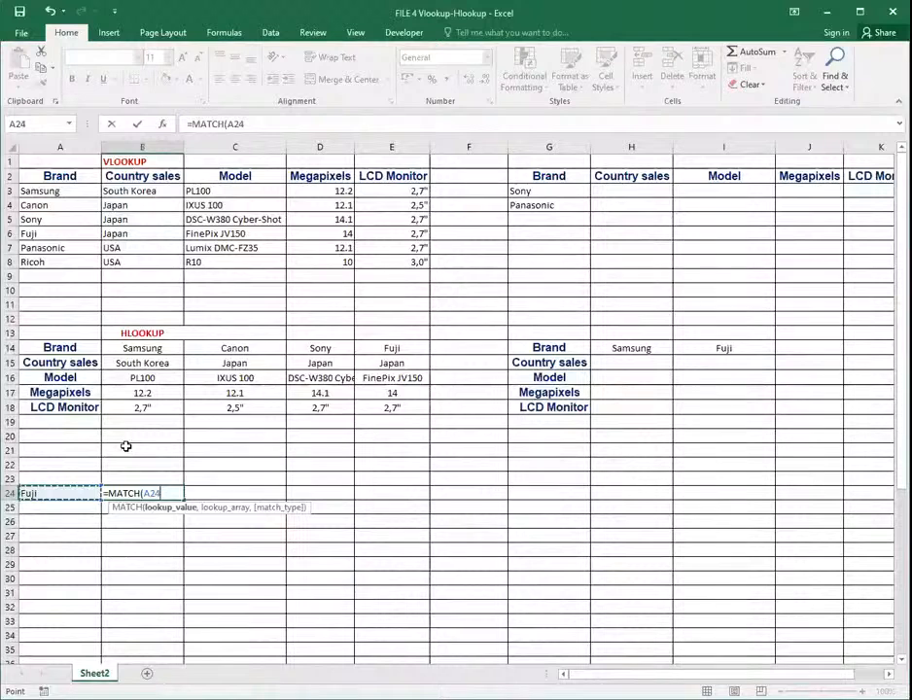
{"action": "type", "text": ","}
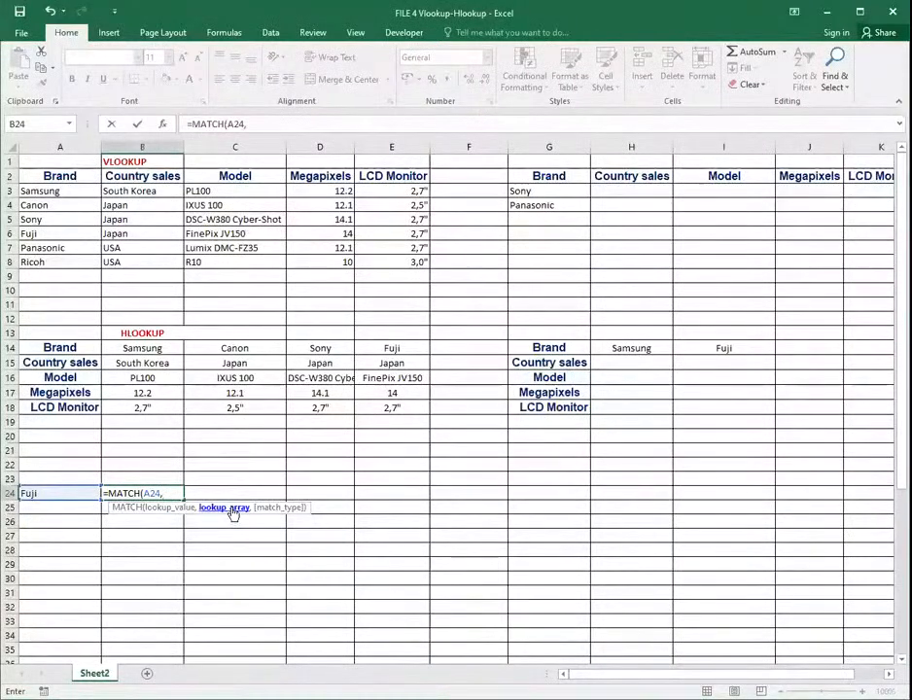
{"action": "left_click", "coordinate": [37, 192]}
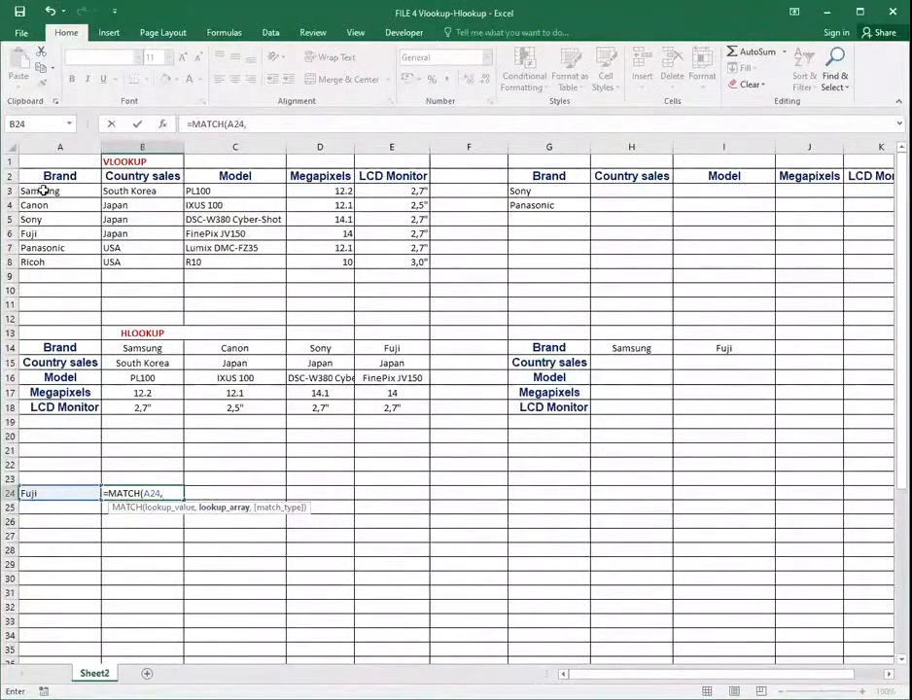
{"action": "left_click_drag", "start_coordinate": [44, 207], "coordinate": [37, 255]}
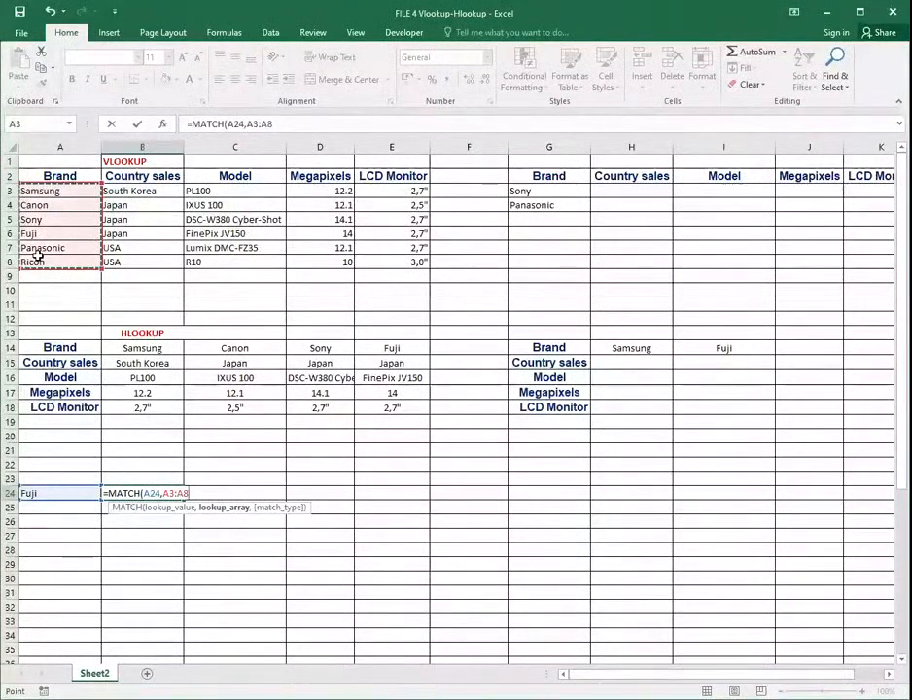
{"action": "type", "text": ","}
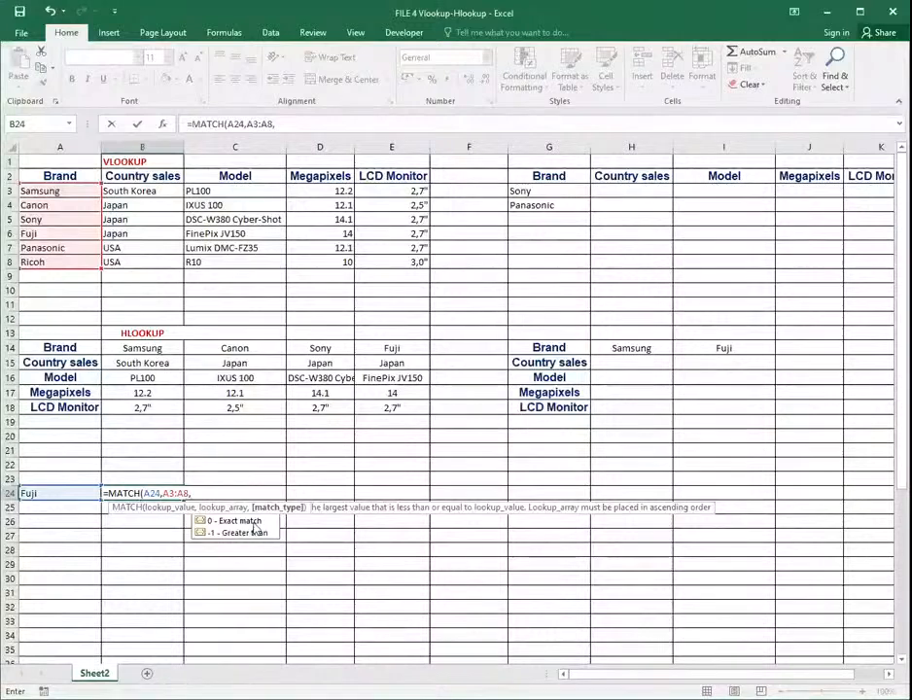
{"action": "left_click", "coordinate": [254, 523]}
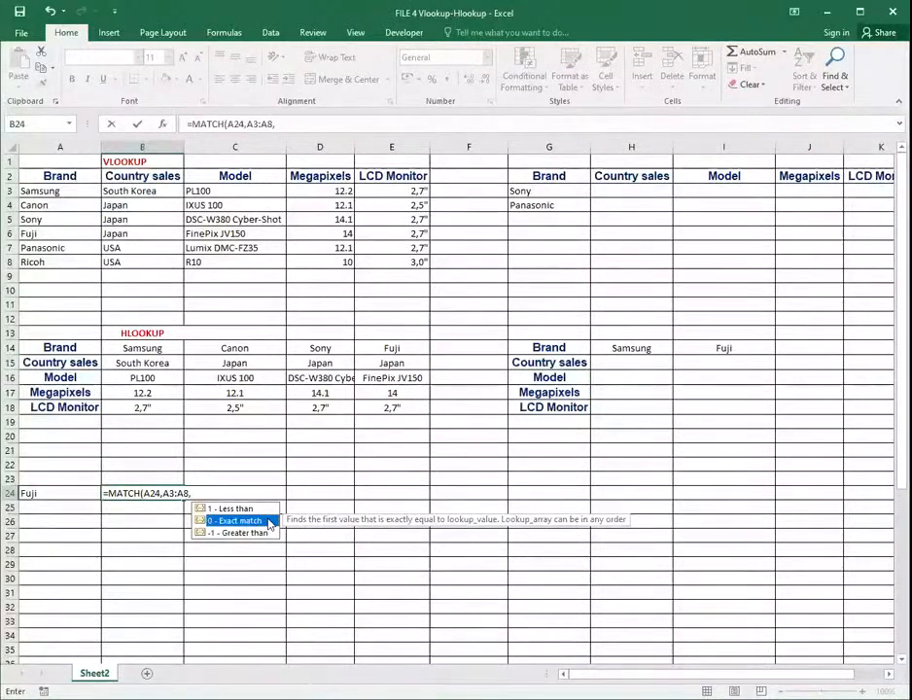
{"action": "double_click", "coordinate": [270, 523]}
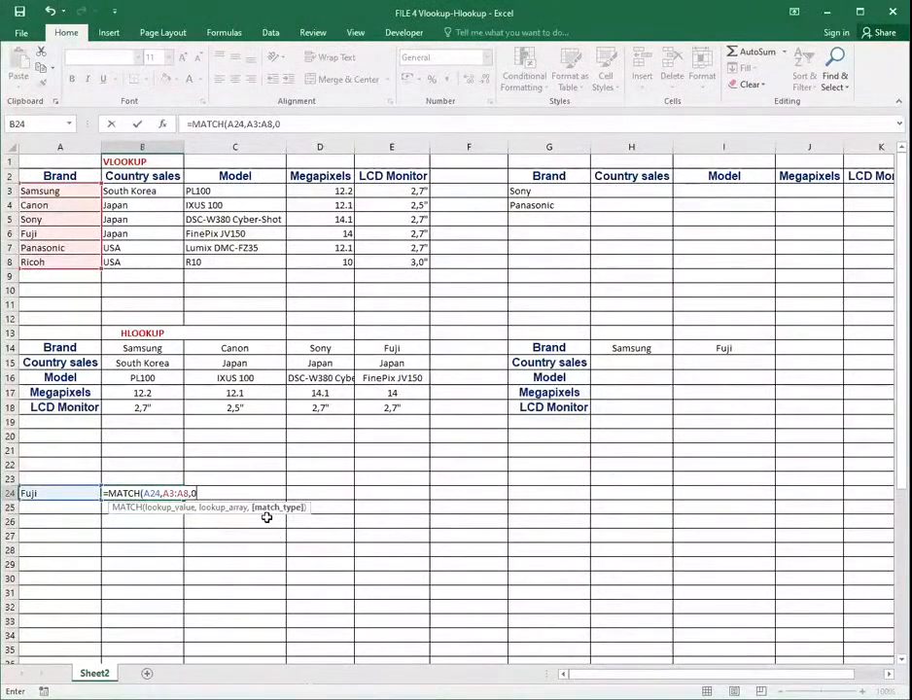
{"action": "type", "text": ")"}
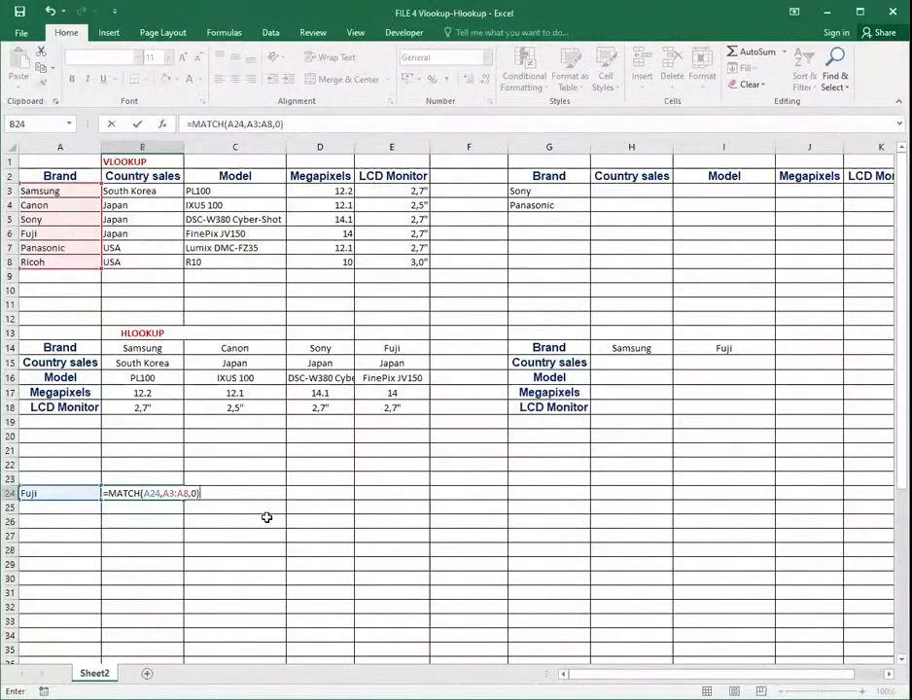
{"action": "key", "text": "Return"}
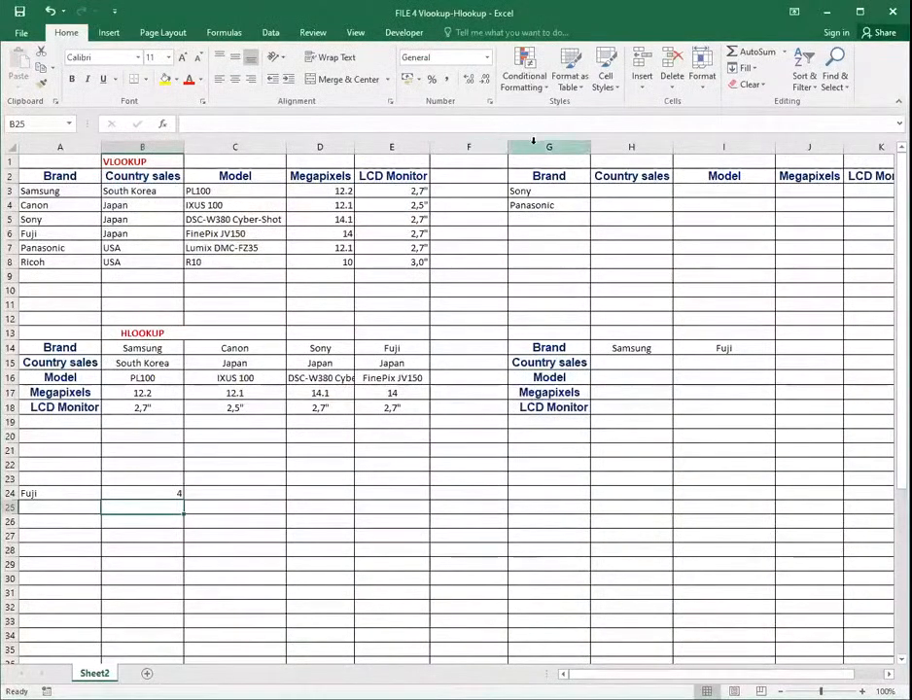
Step: Start a MATCH formula in cell H3 with Sony's cell as the column-locked lookup value $G3
{"action": "left_click", "coordinate": [620, 189]}
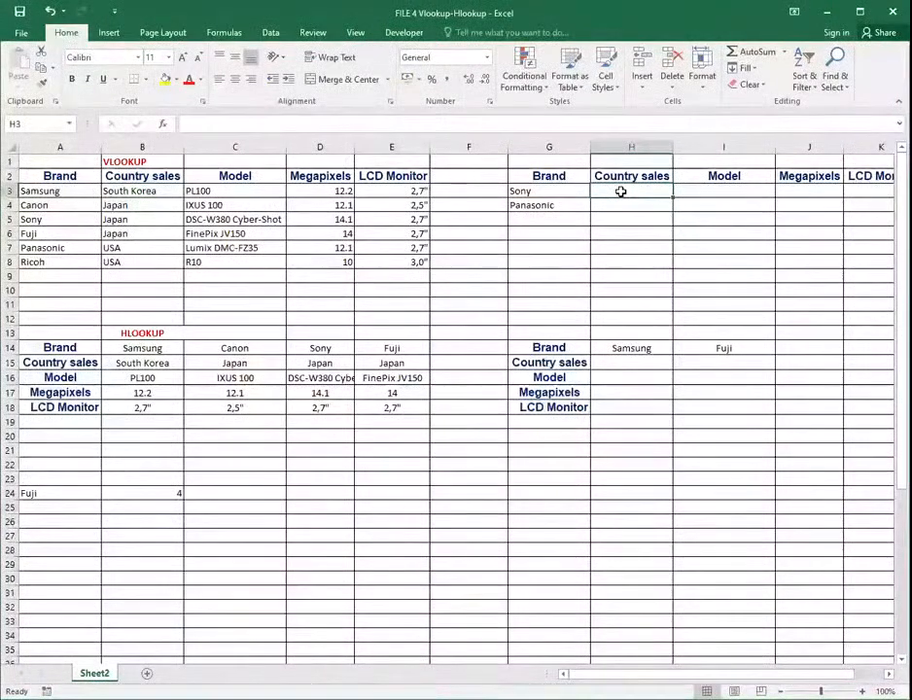
{"action": "type", "text": "="}
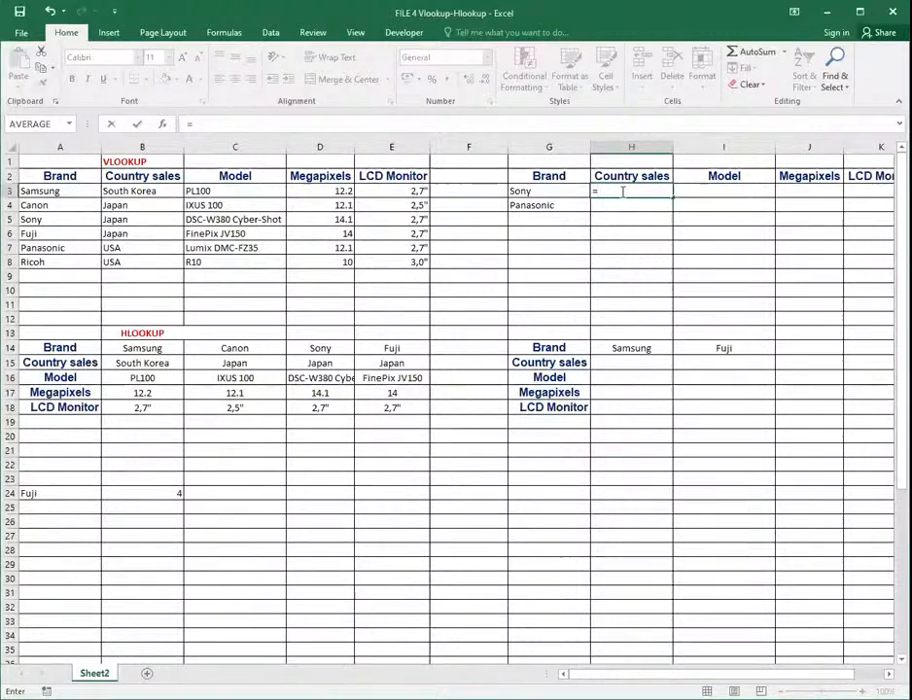
{"action": "type", "text": "ma"}
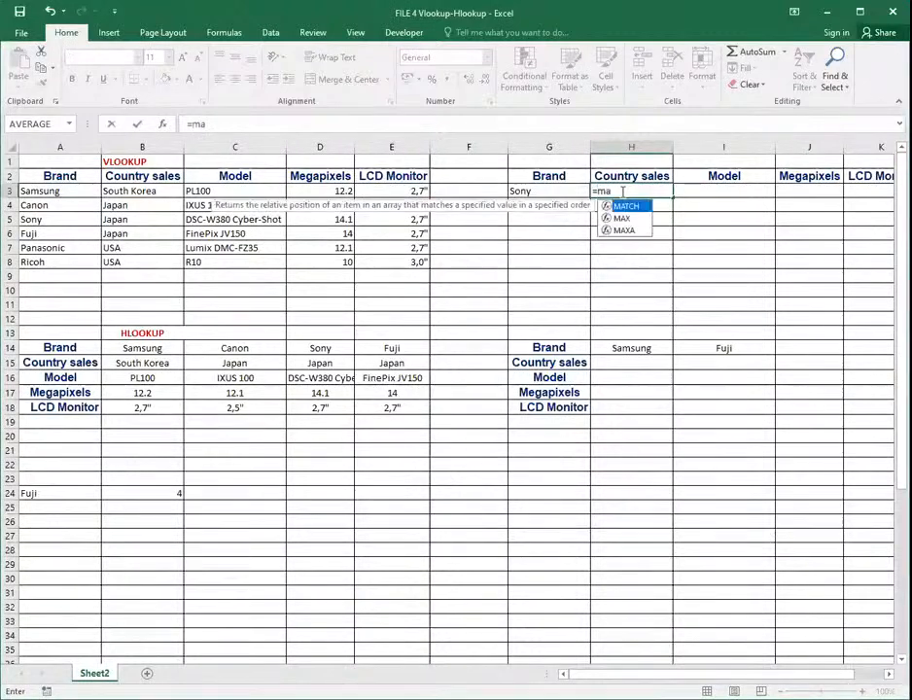
{"action": "type", "text": "t"}
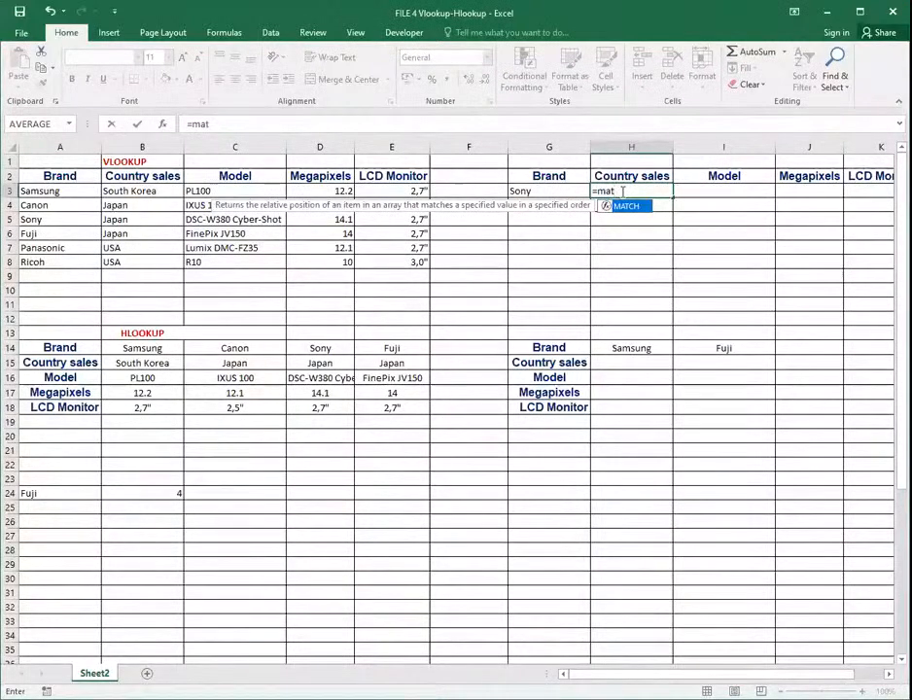
{"action": "key", "text": "Tab"}
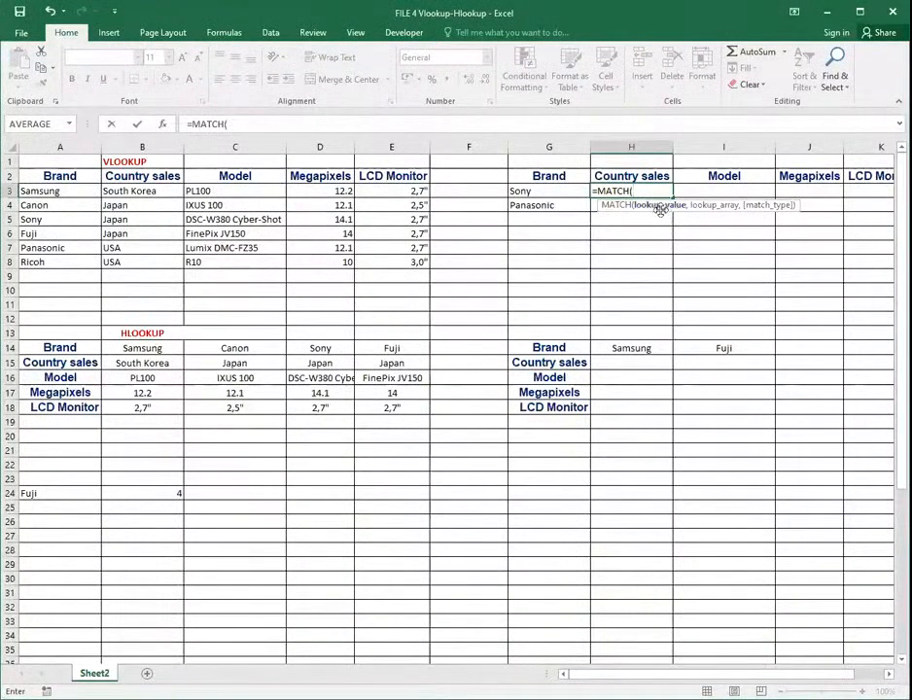
{"action": "left_click", "coordinate": [542, 191]}
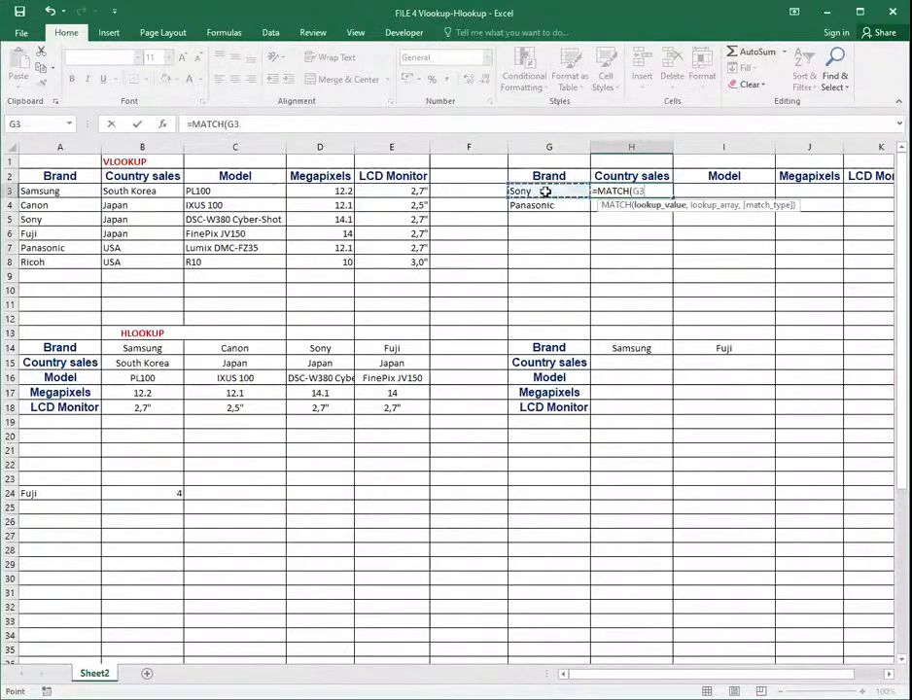
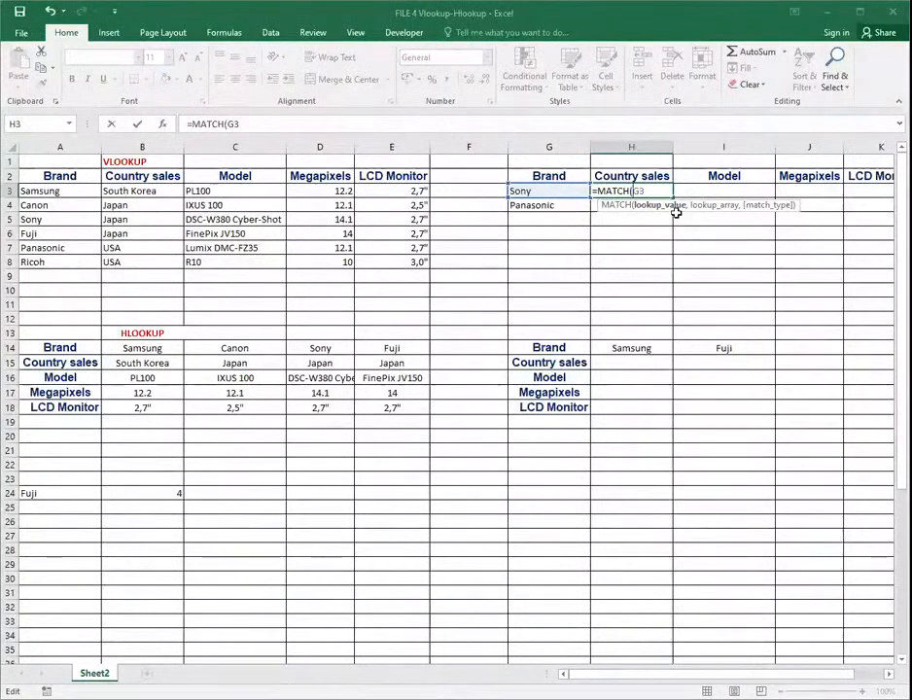
{"action": "key", "text": "F4"}
{"action": "key", "text": "F4"}
{"action": "key", "text": "F4"}
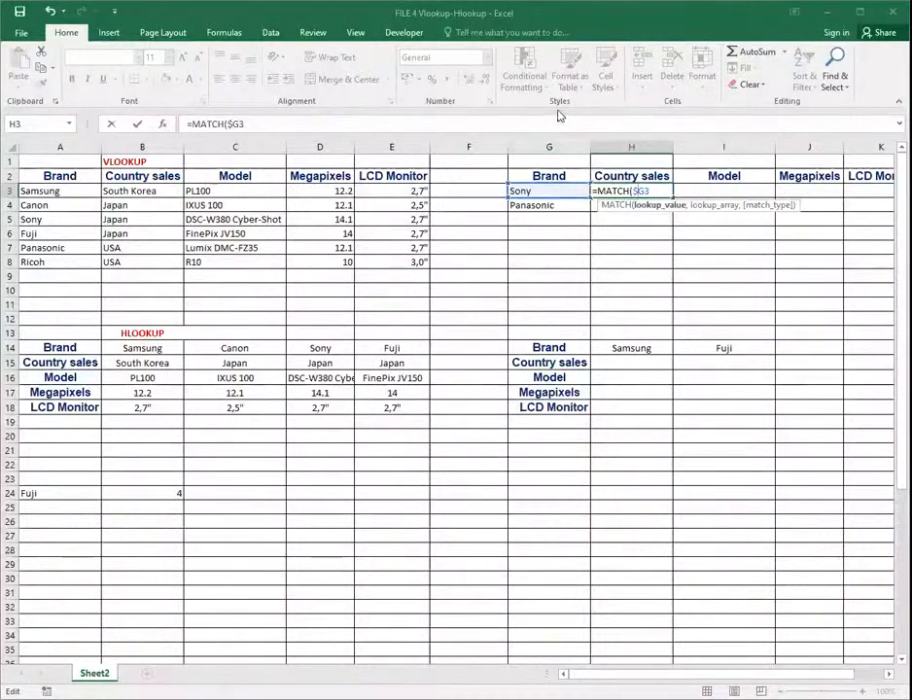
{"action": "left_click", "coordinate": [655, 191]}
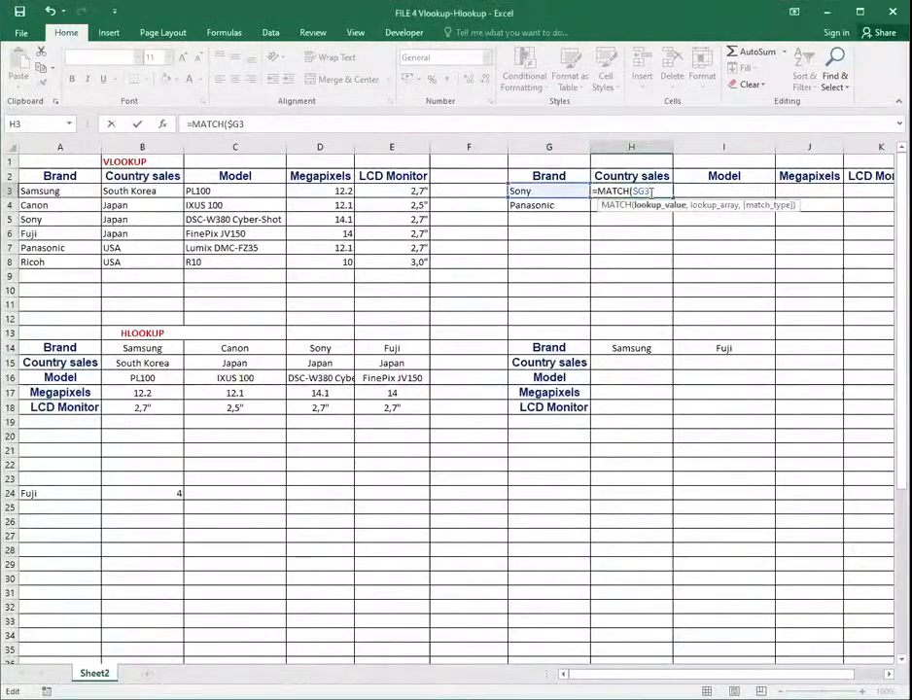
{"action": "type", "text": ","}
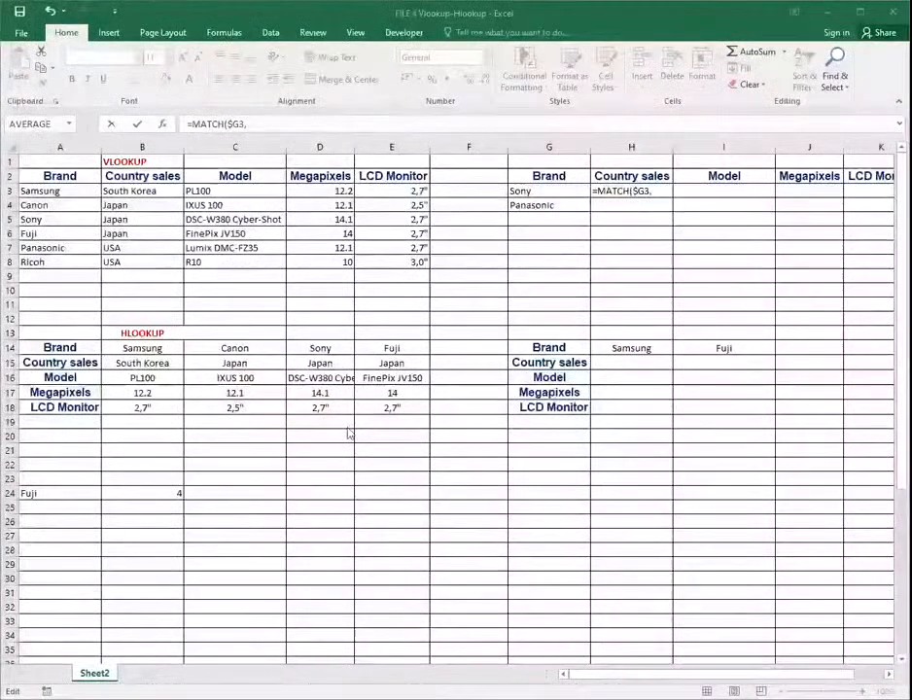
Step: Add the brand list as the absolute lookup array $A$3:$A$8 in the MATCH formula
{"action": "left_click", "coordinate": [654, 194]}
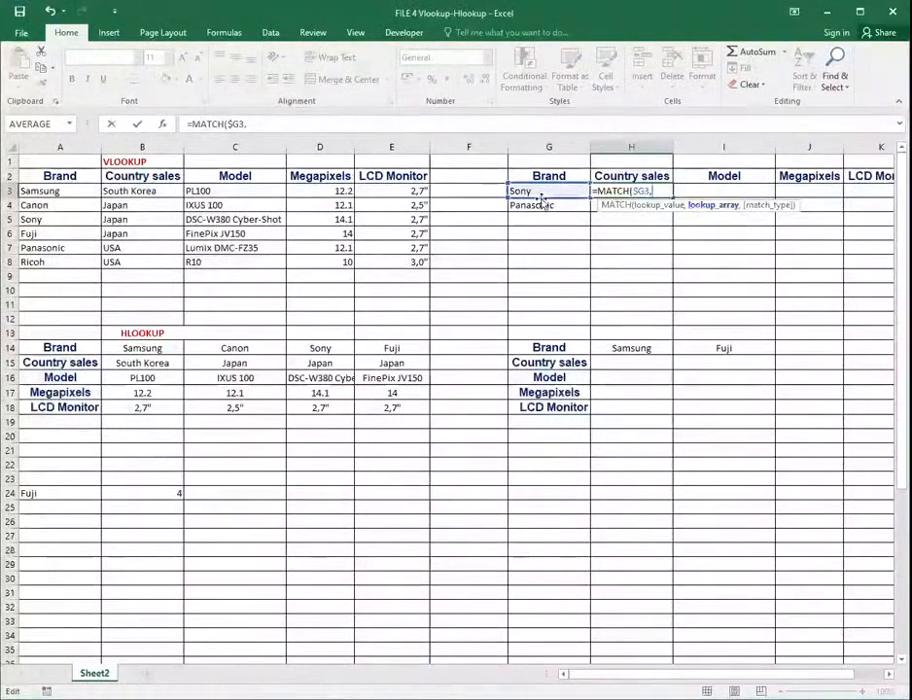
{"action": "left_click", "coordinate": [44, 190]}
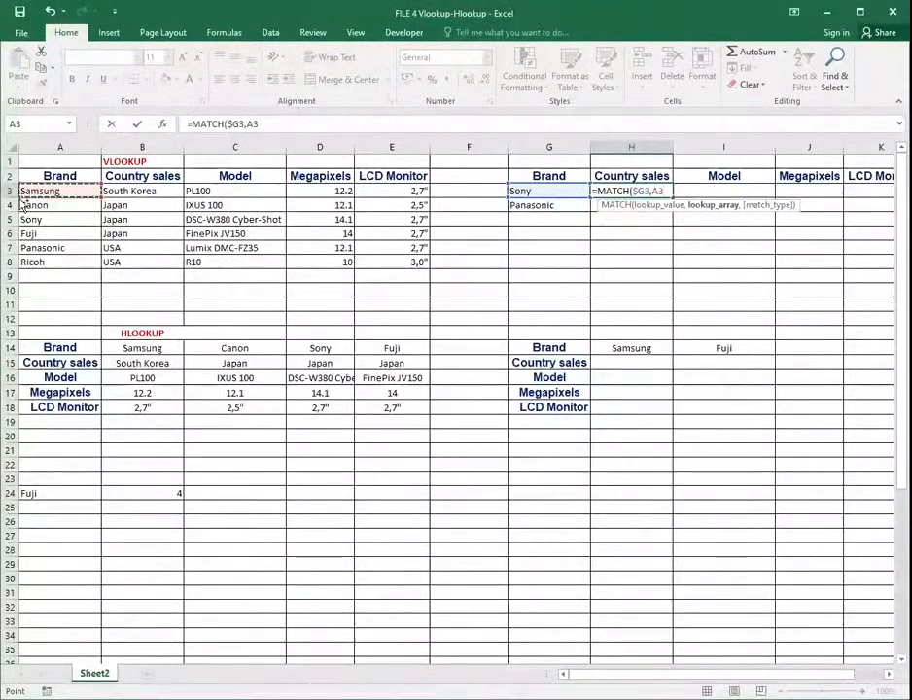
{"action": "key", "text": "ctrl+shift+Down"}
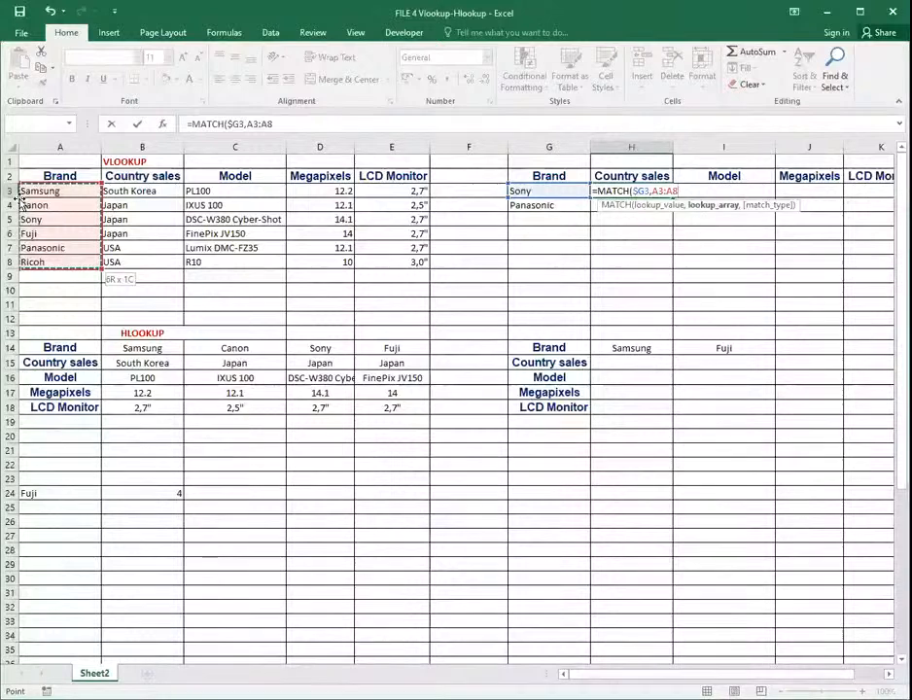
{"action": "key", "text": "BackSpace"}
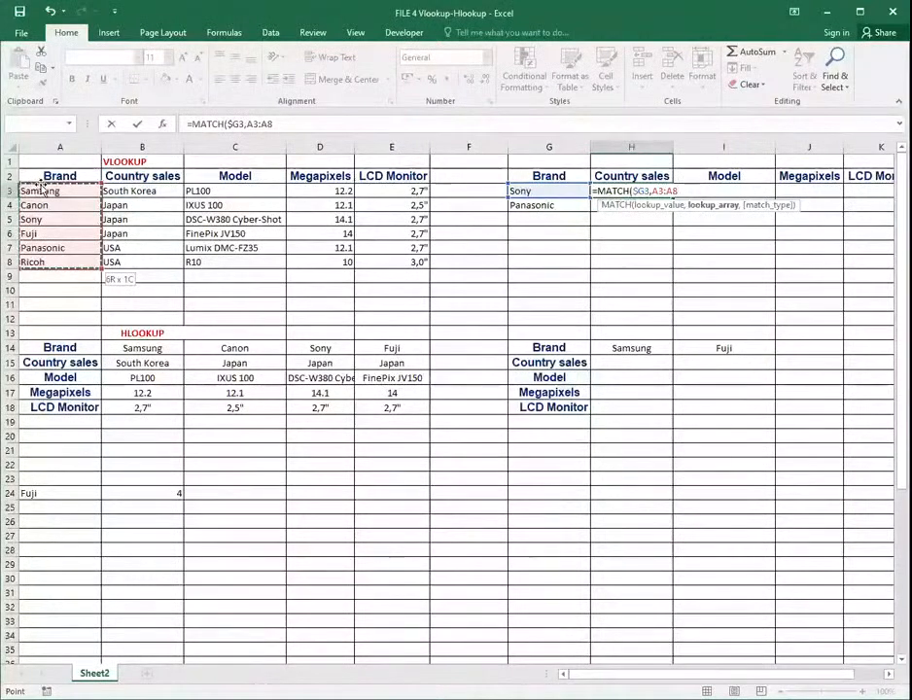
{"action": "key", "text": "BackSpace"}
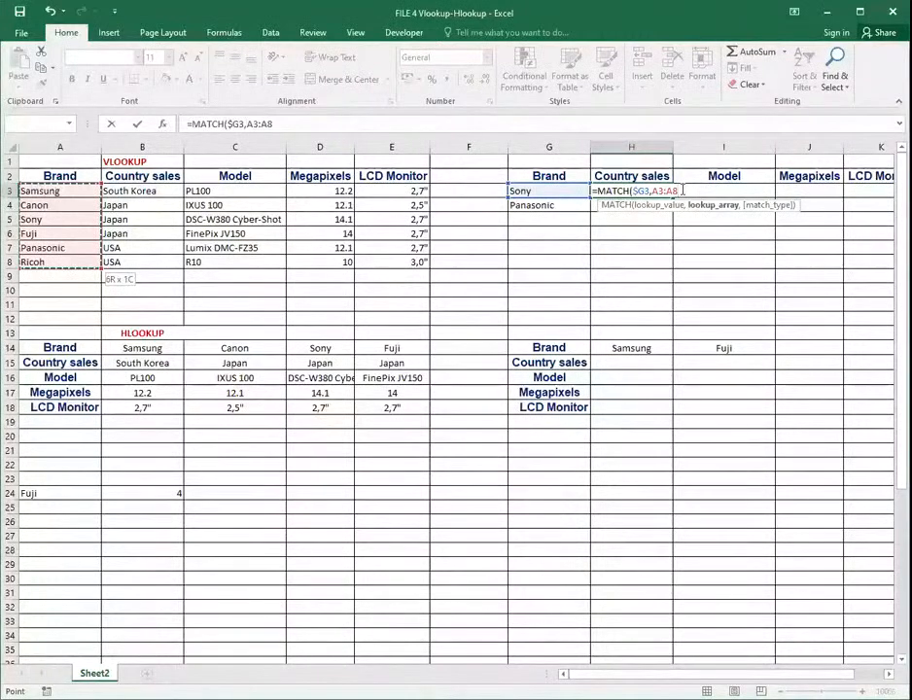
{"action": "key", "text": "F4"}
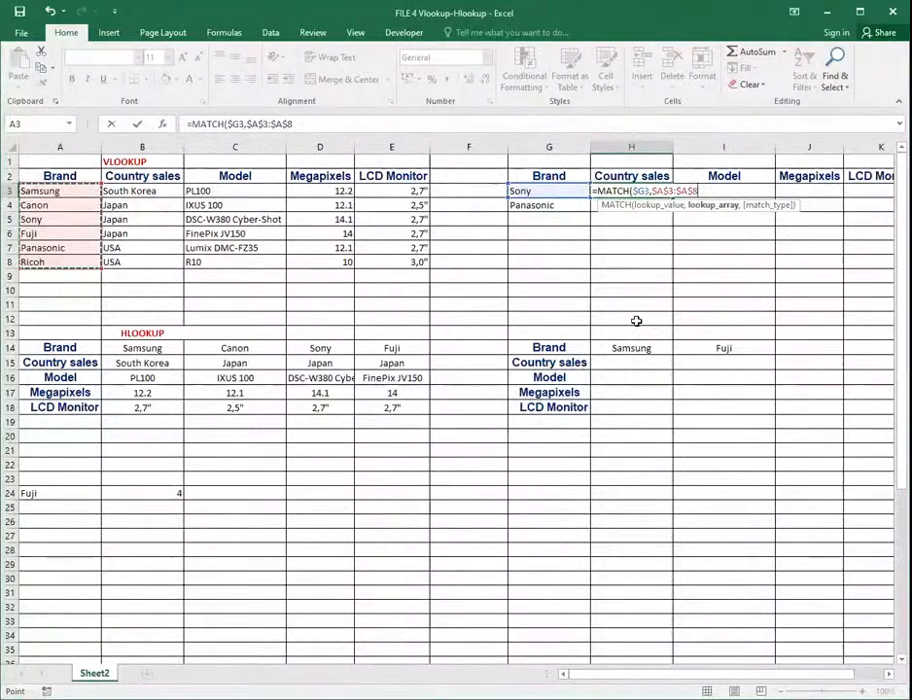
{"action": "type", "text": ","}
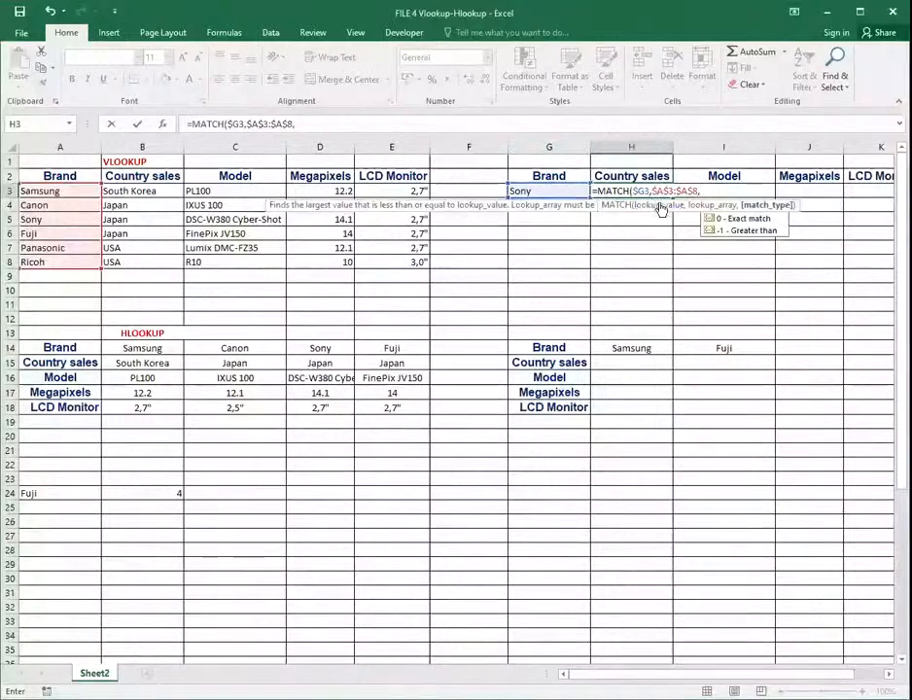
Step: Set the match type to 0 for an exact match and complete the MATCH formula in H3
{"action": "left_click", "coordinate": [737, 220]}
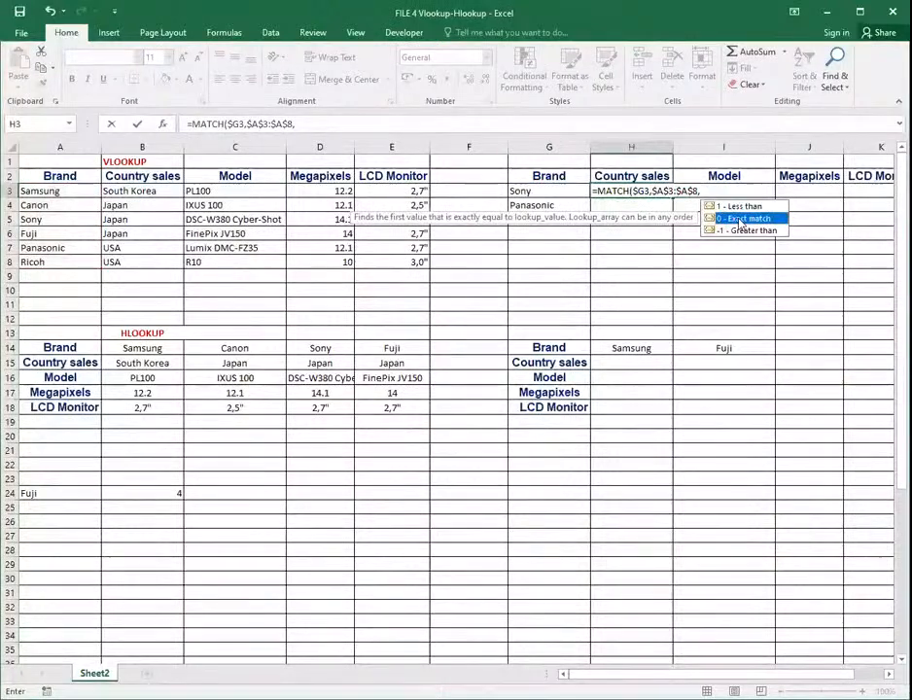
{"action": "double_click", "coordinate": [740, 220]}
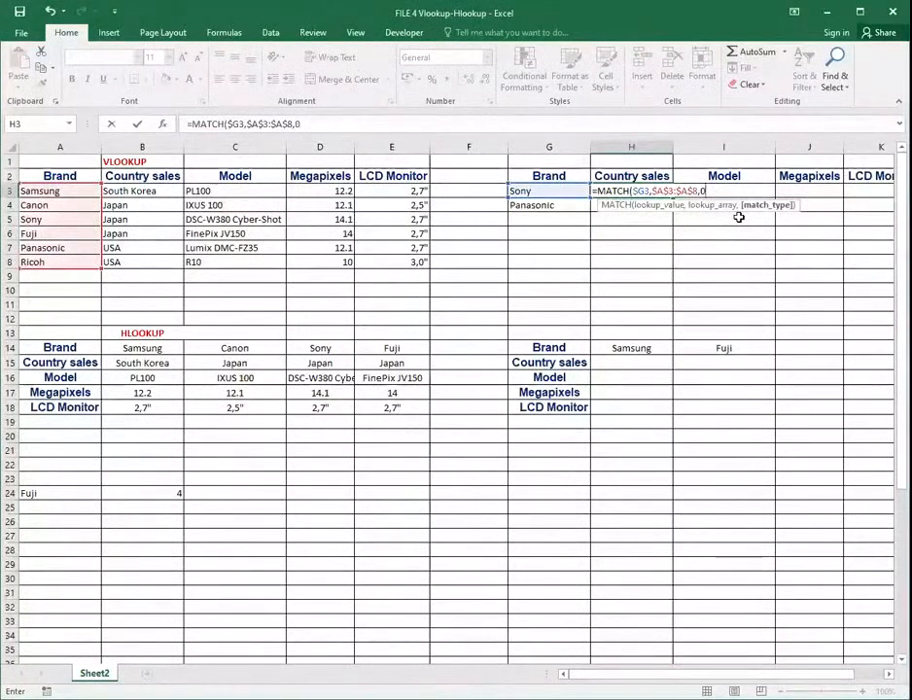
{"action": "type", "text": ")"}
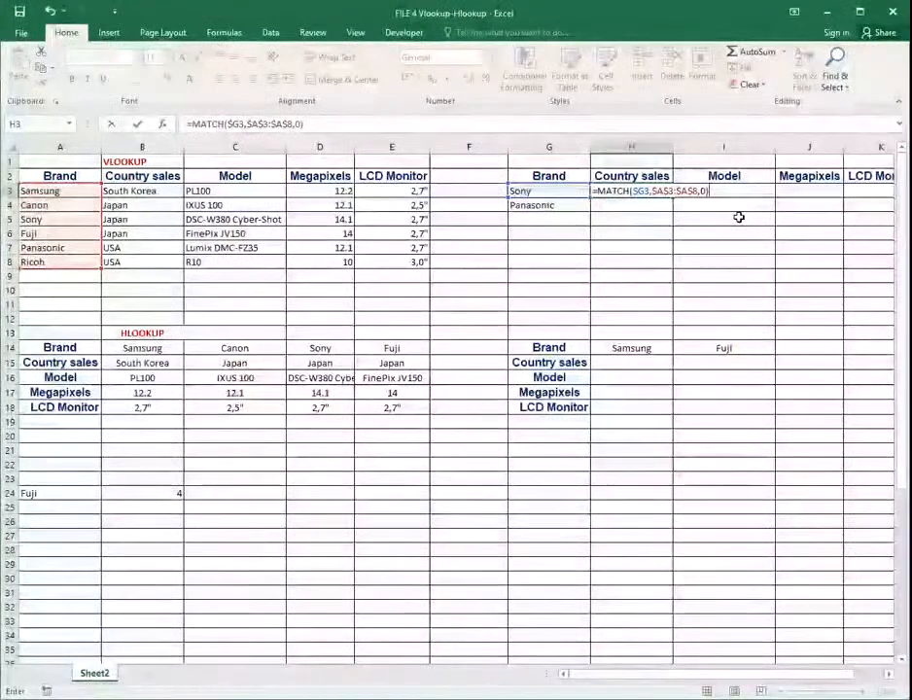
{"action": "key", "text": "Return"}
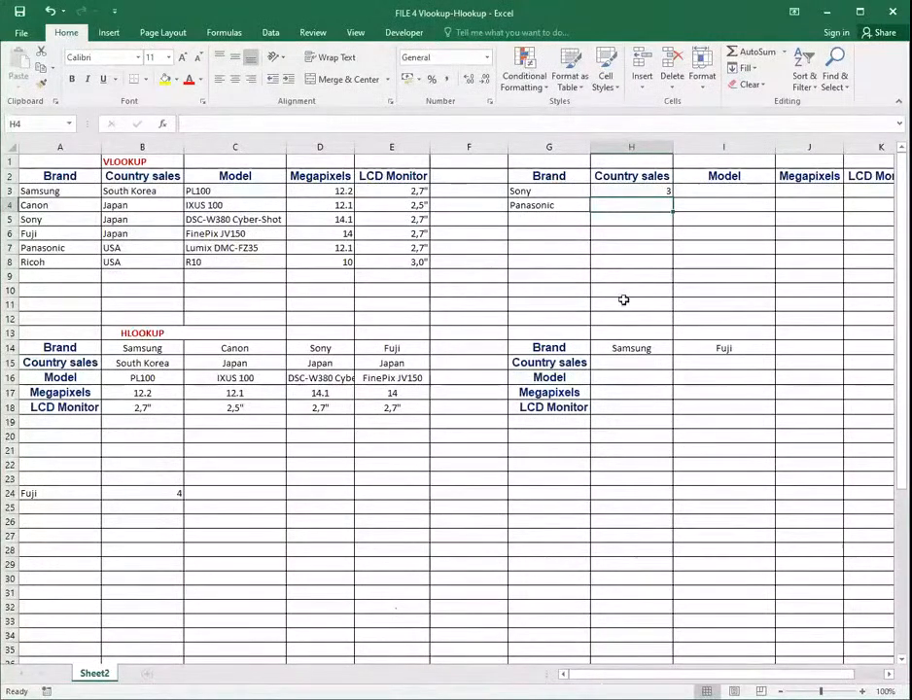
Step: Wrap the MATCH formula in H3 in an INDEX function that uses the country sales range B3:B8 as its array
{"action": "left_click", "coordinate": [615, 190]}
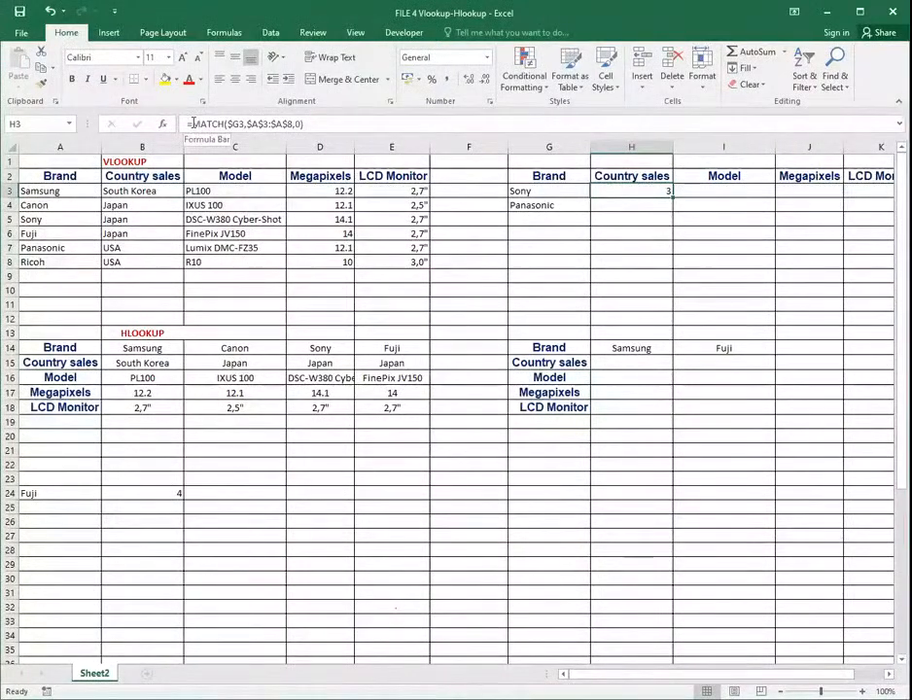
{"action": "left_click", "coordinate": [192, 124]}
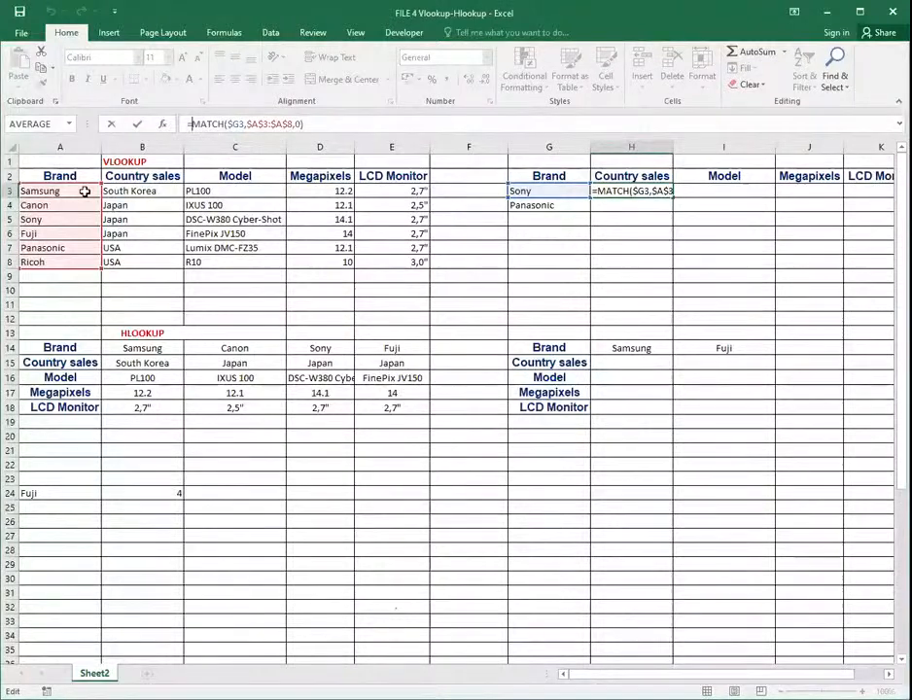
{"action": "type", "text": "in"}
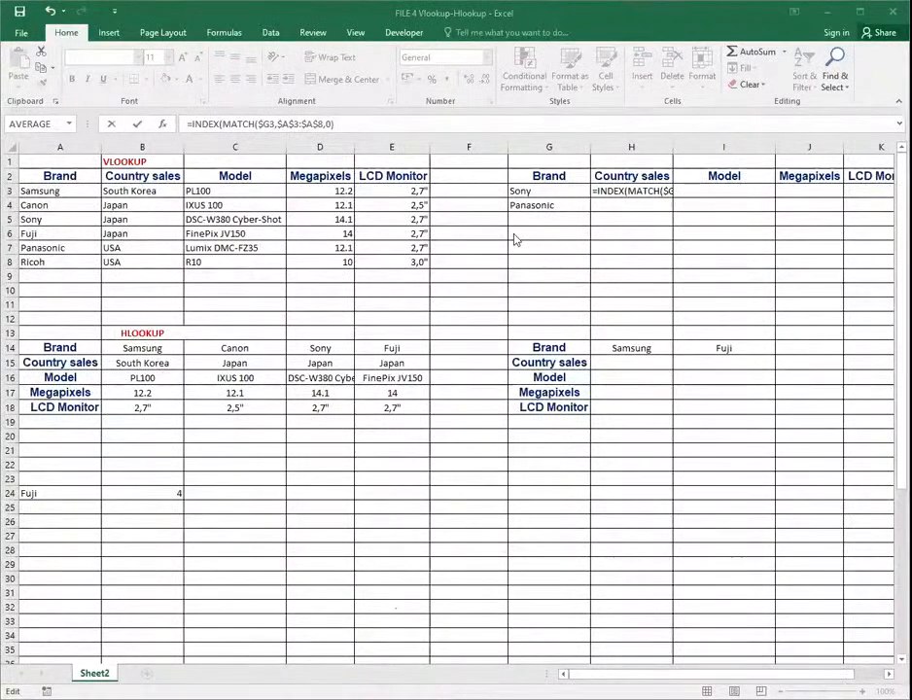
{"action": "left_click", "coordinate": [223, 124]}
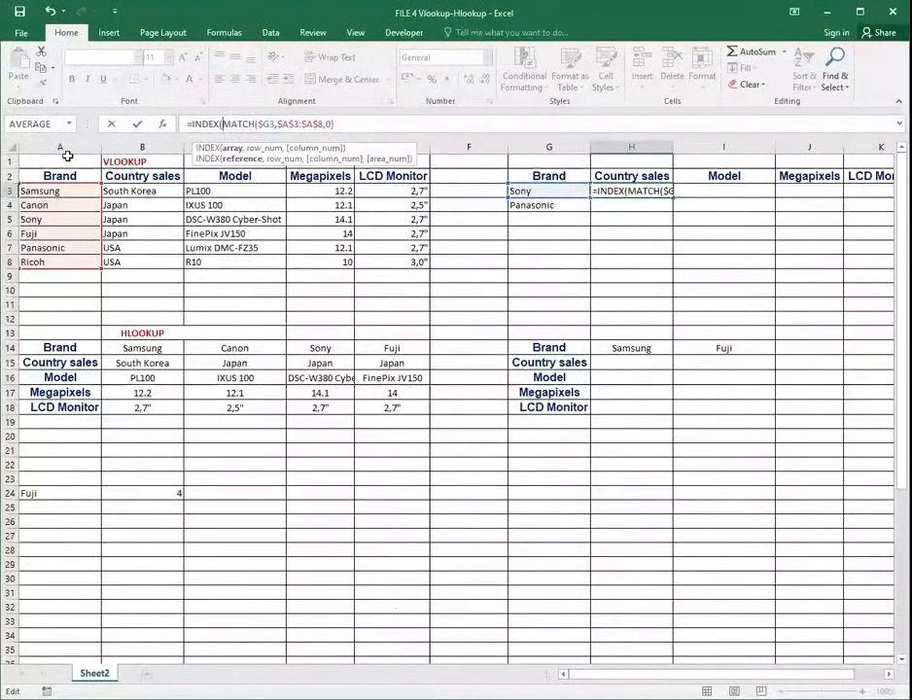
{"action": "key", "text": "alt+Tab"}
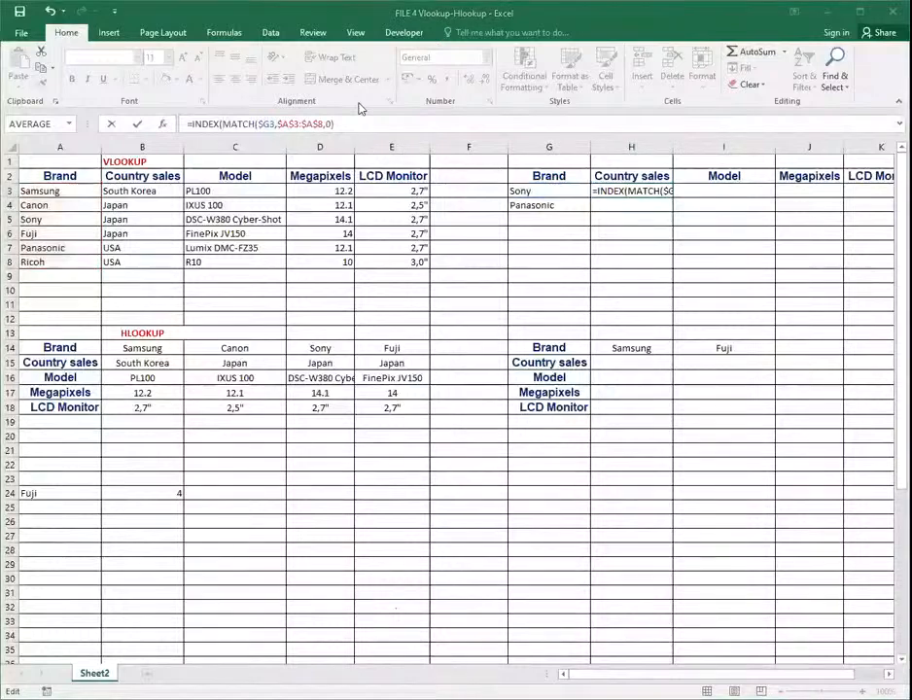
{"action": "key", "text": "alt+Tab"}
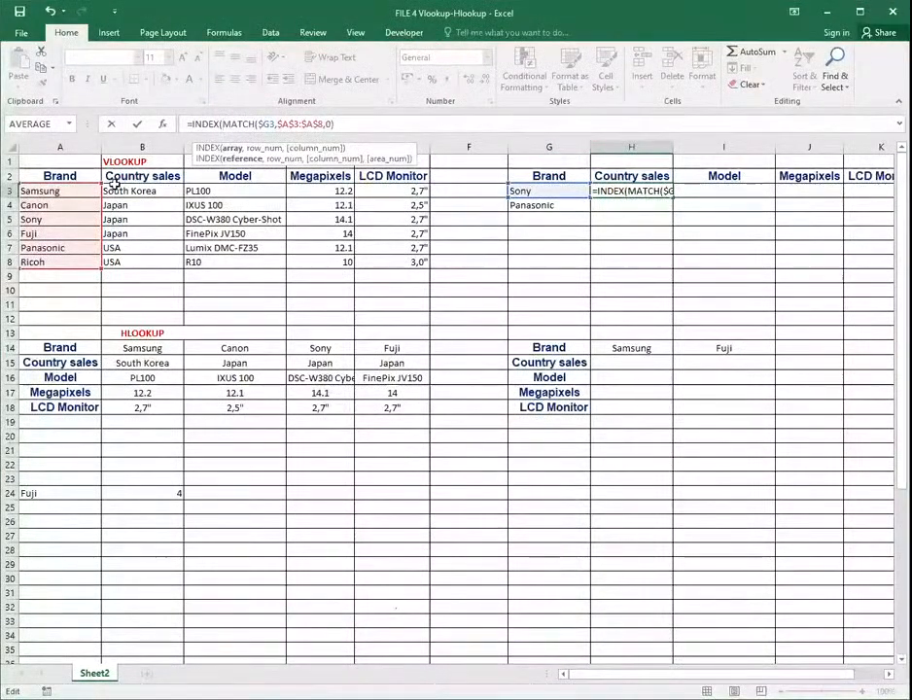
{"action": "left_click", "coordinate": [117, 192]}
{"action": "left_click_drag", "start_coordinate": [113, 197], "coordinate": [107, 258]}
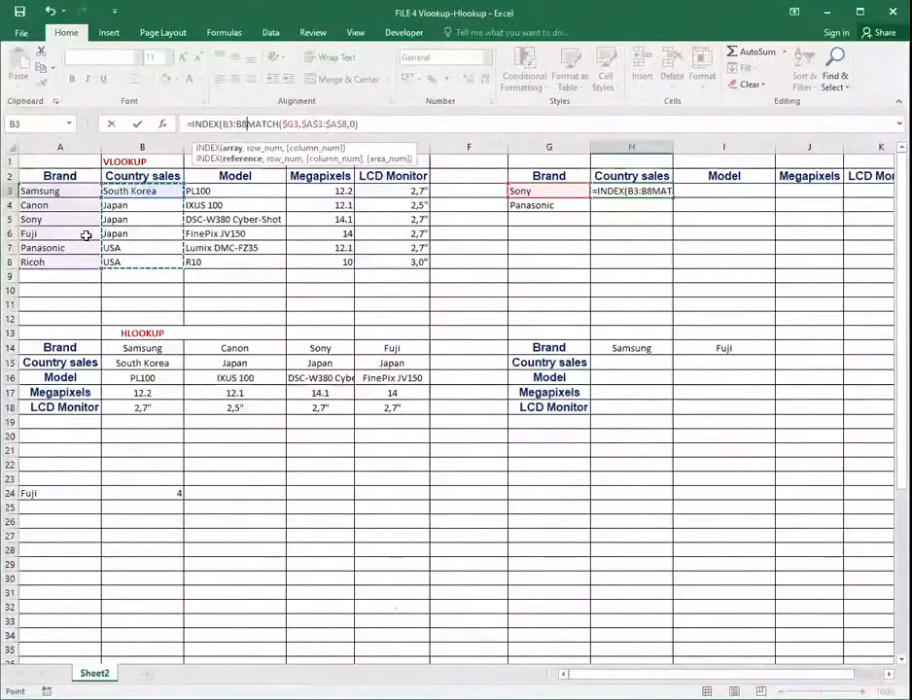
{"action": "type", "text": ","}
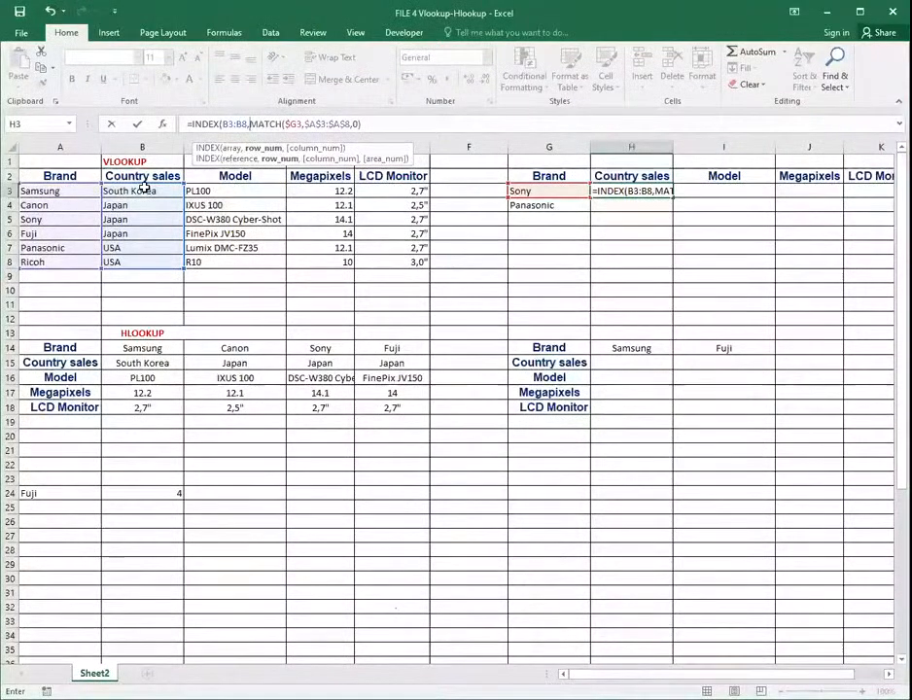
{"action": "key", "text": "Return"}
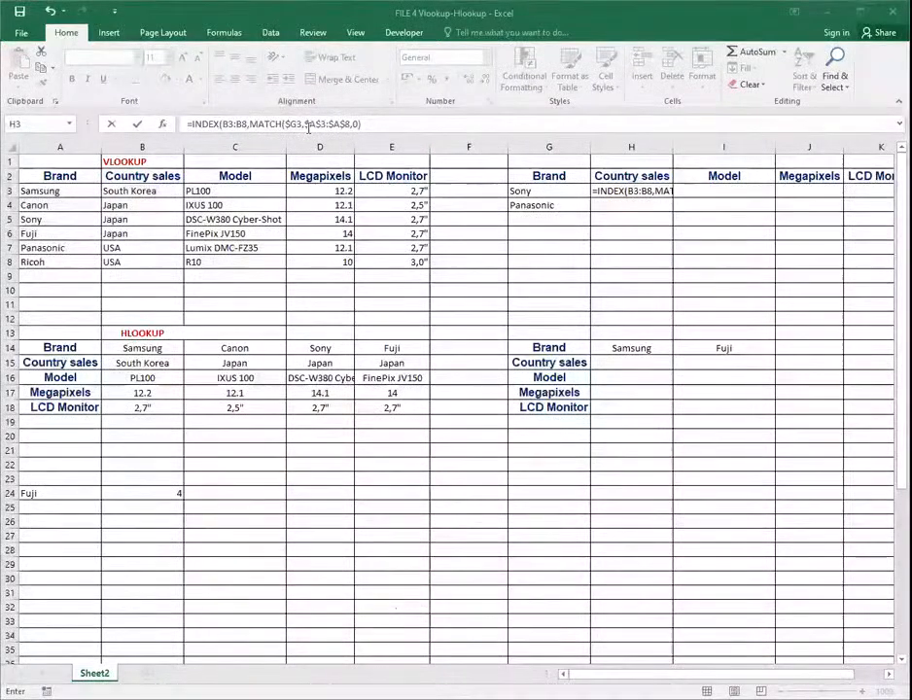
Step: Lock the rows of the INDEX array as B$3:B$8, then close and enter the INDEX and MATCH formula in H3
{"action": "left_click", "coordinate": [249, 124]}
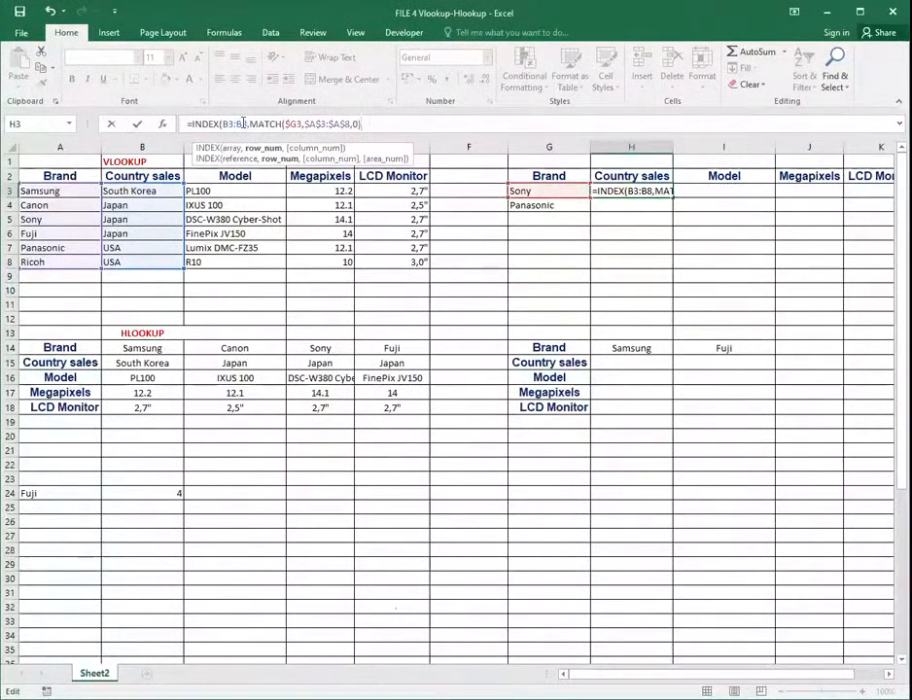
{"action": "left_click", "coordinate": [247, 124]}
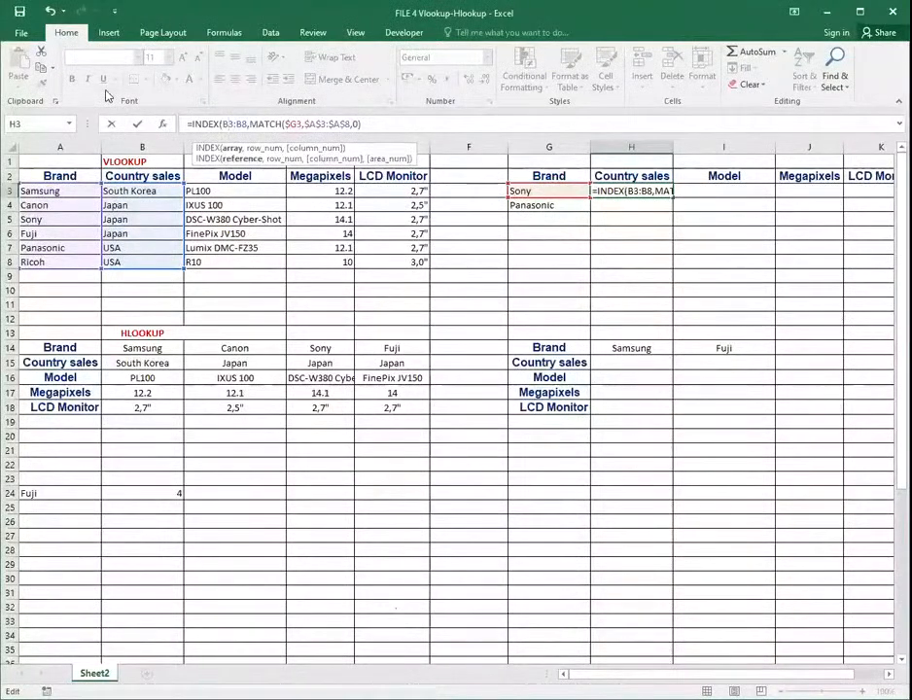
{"action": "type", "text": "$"}
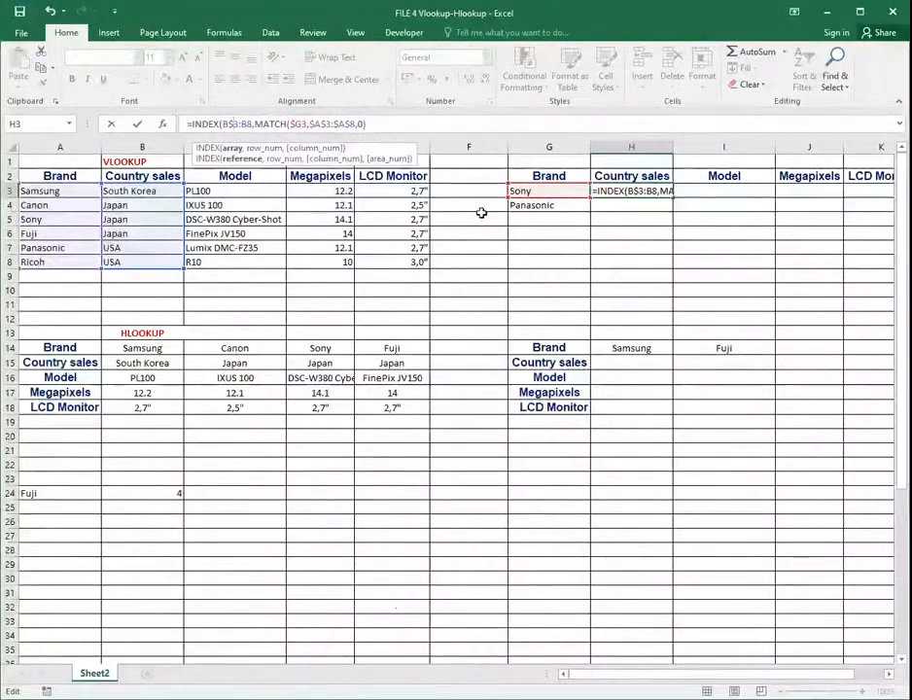
{"action": "left_click", "coordinate": [248, 126]}
{"action": "type", "text": "$"}
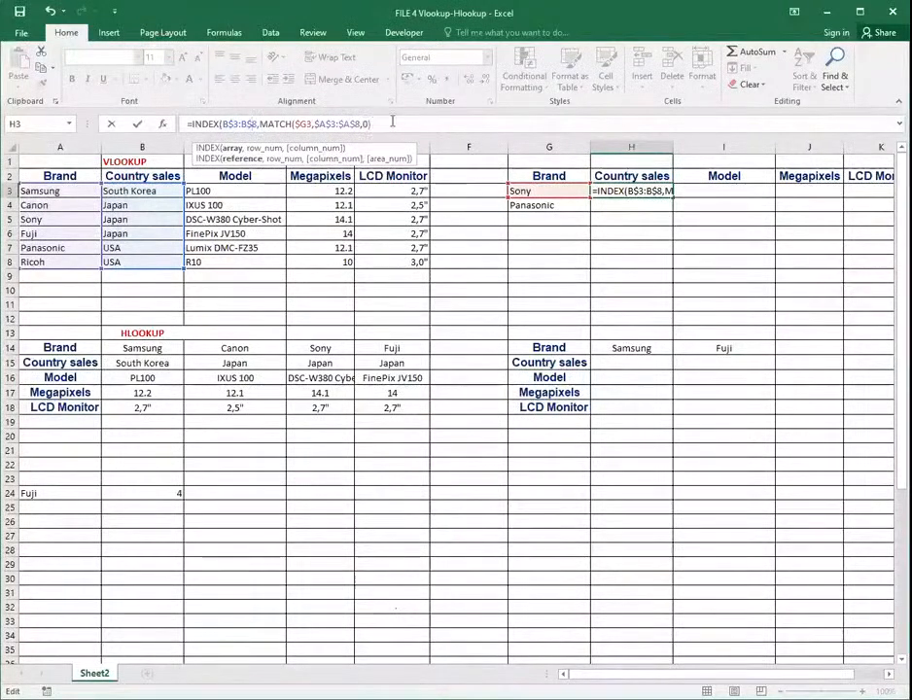
{"action": "left_click", "coordinate": [363, 124]}
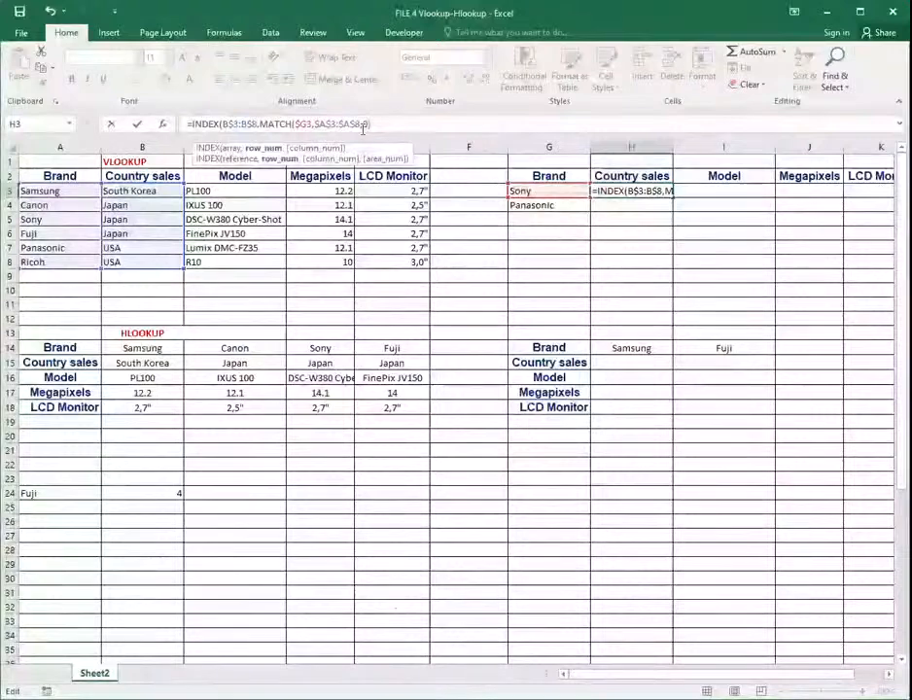
{"action": "type", "text": ")"}
{"action": "key", "text": "Return"}
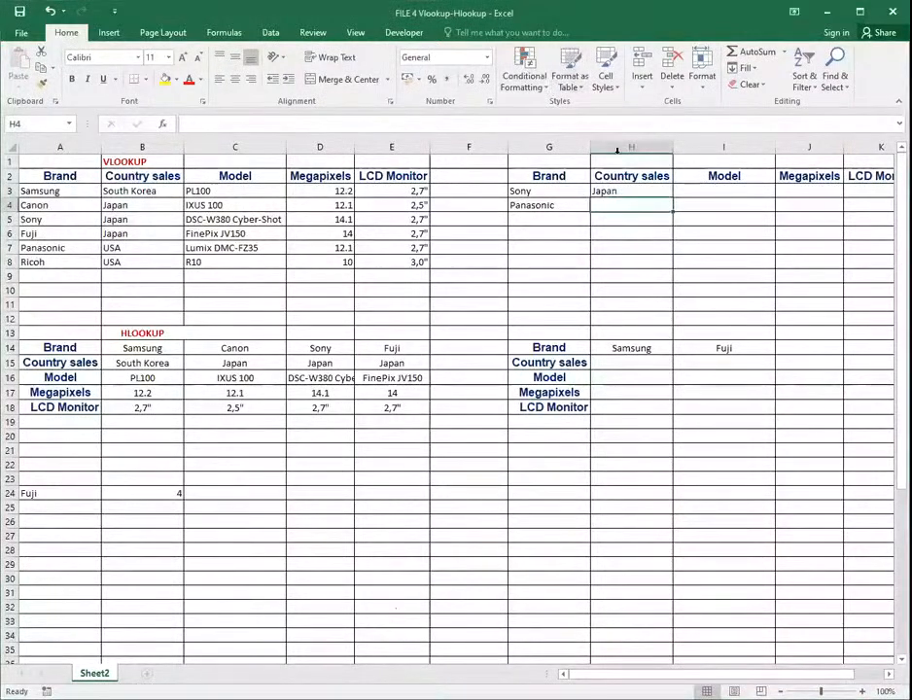
Step: Fill the H3 formula across to the LCD Monitor column and down to Panasonic's row
{"action": "left_click", "coordinate": [630, 192]}
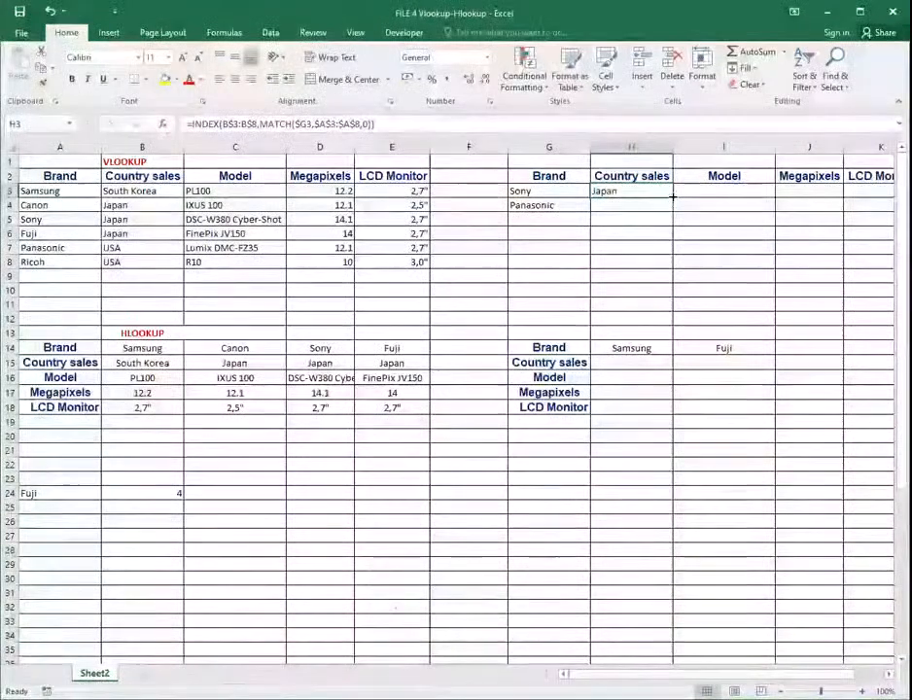
{"action": "left_click_drag", "start_coordinate": [671, 199], "coordinate": [758, 192]}
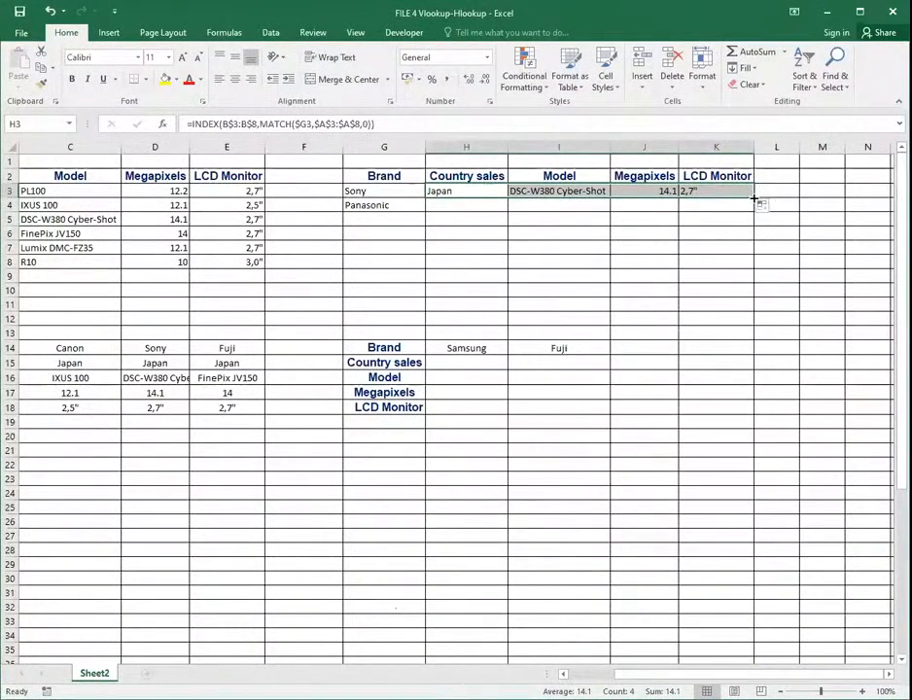
{"action": "double_click", "coordinate": [753, 198]}
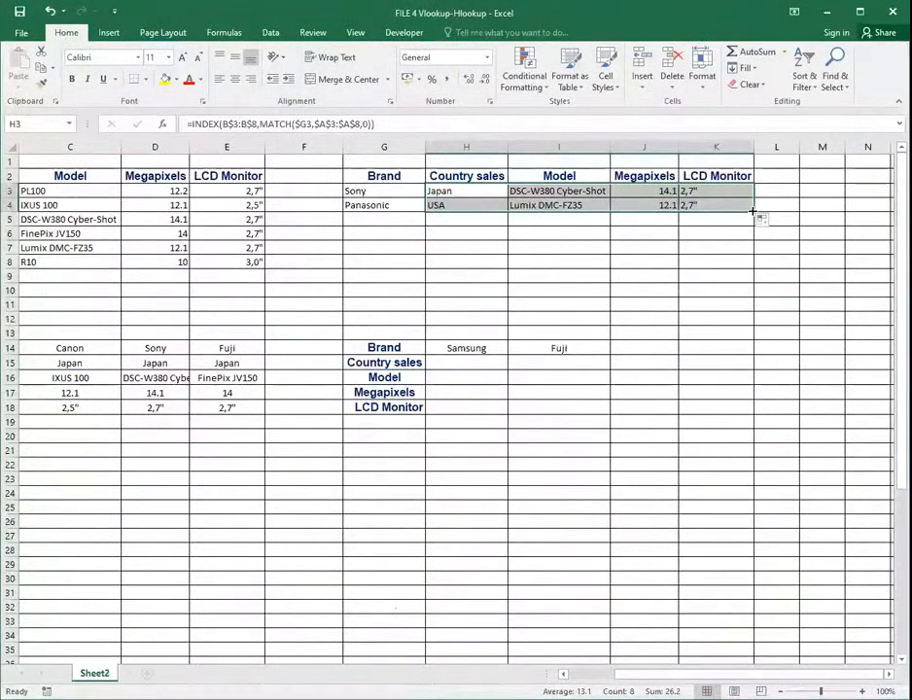
Step: Extend the lookup formulas to row 5 and enter the brand fuji in cell G5
{"action": "left_click_drag", "start_coordinate": [756, 213], "coordinate": [757, 222]}
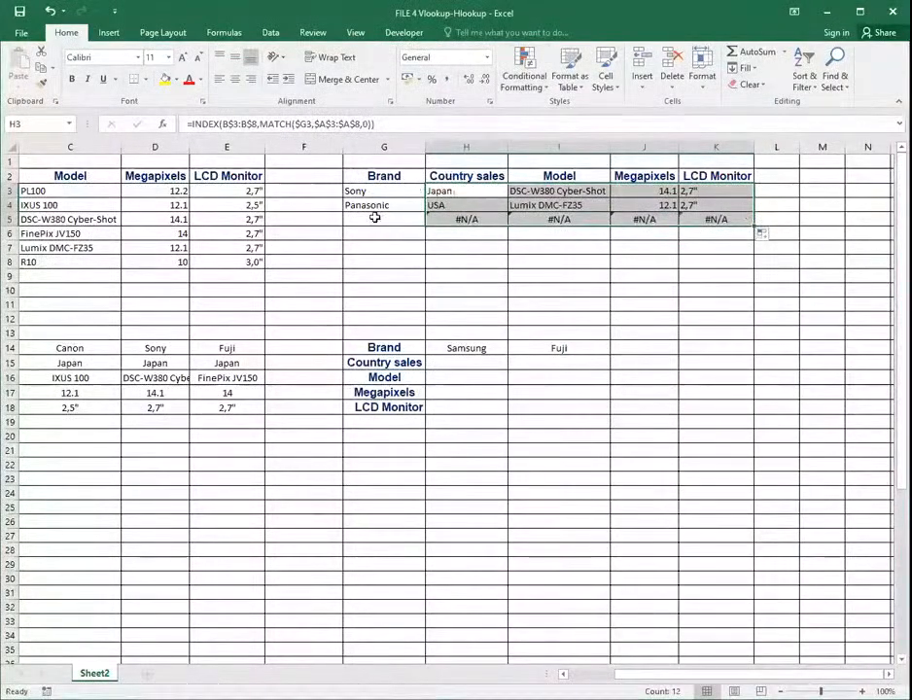
{"action": "left_click", "coordinate": [375, 217]}
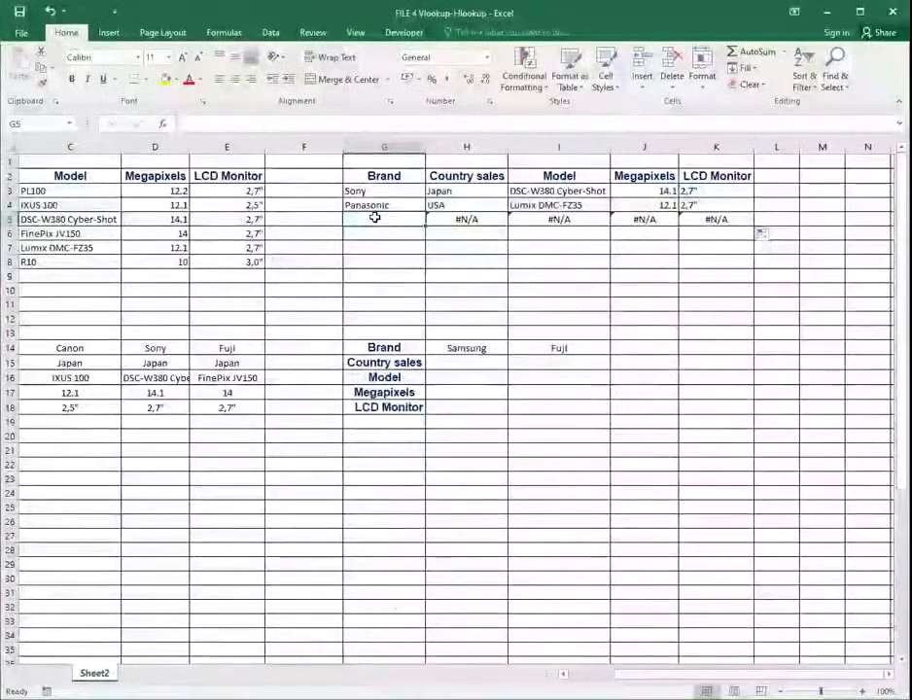
{"action": "type", "text": "fuji"}
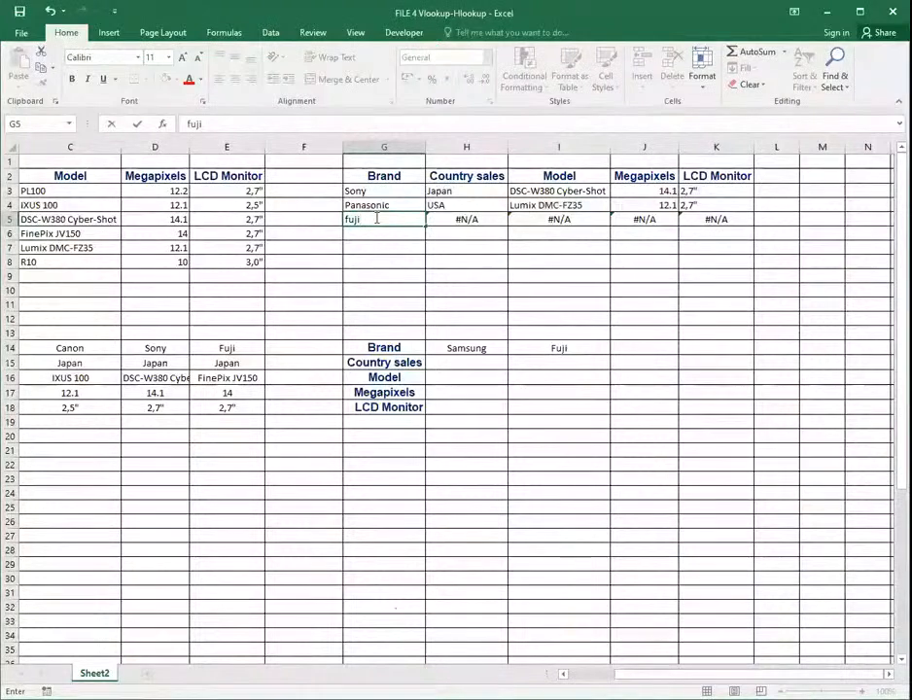
{"action": "key", "text": "Return"}
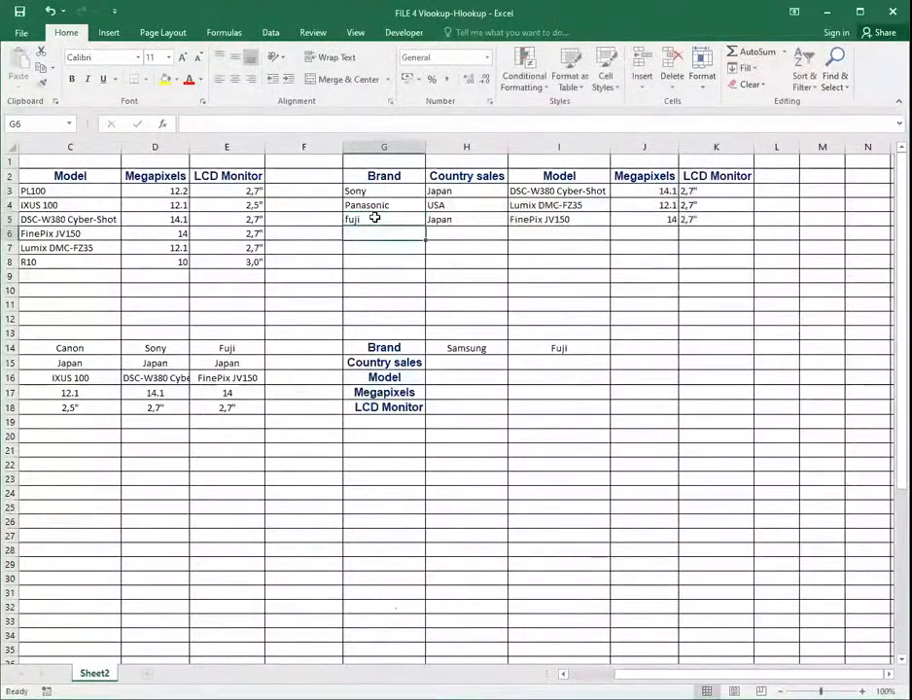
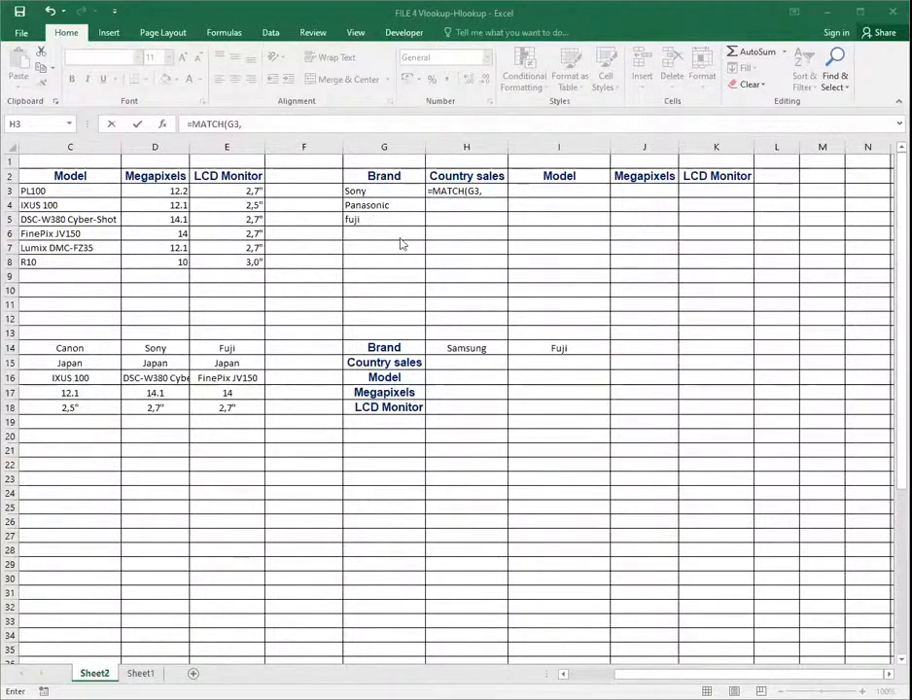
Step: Lock the column of the lookup value in H3's MATCH formula so it reads $G3
{"action": "left_click", "coordinate": [471, 192]}
{"action": "left_click", "coordinate": [470, 190]}
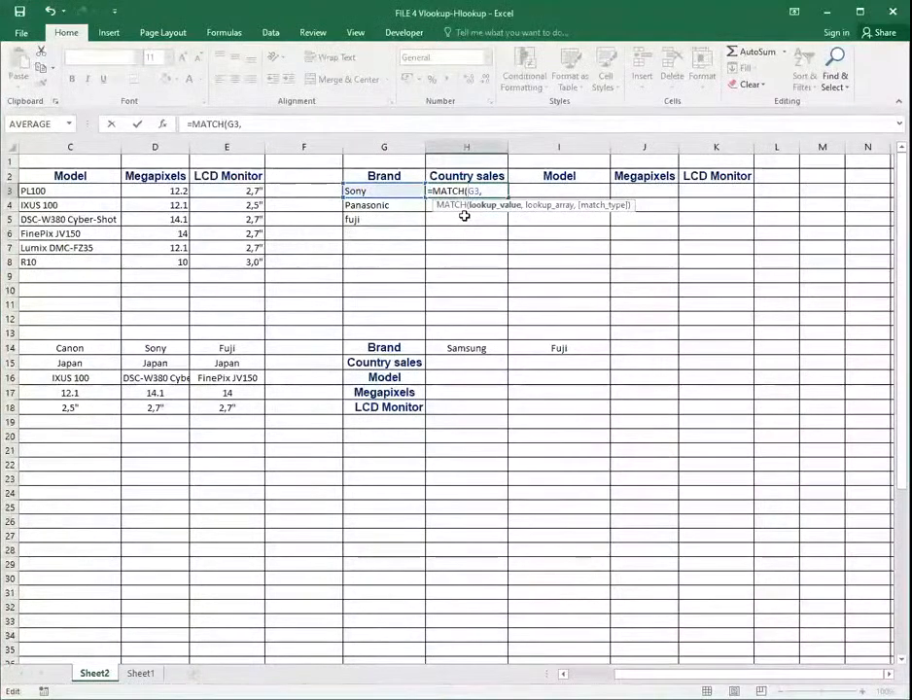
{"action": "type", "text": "$"}
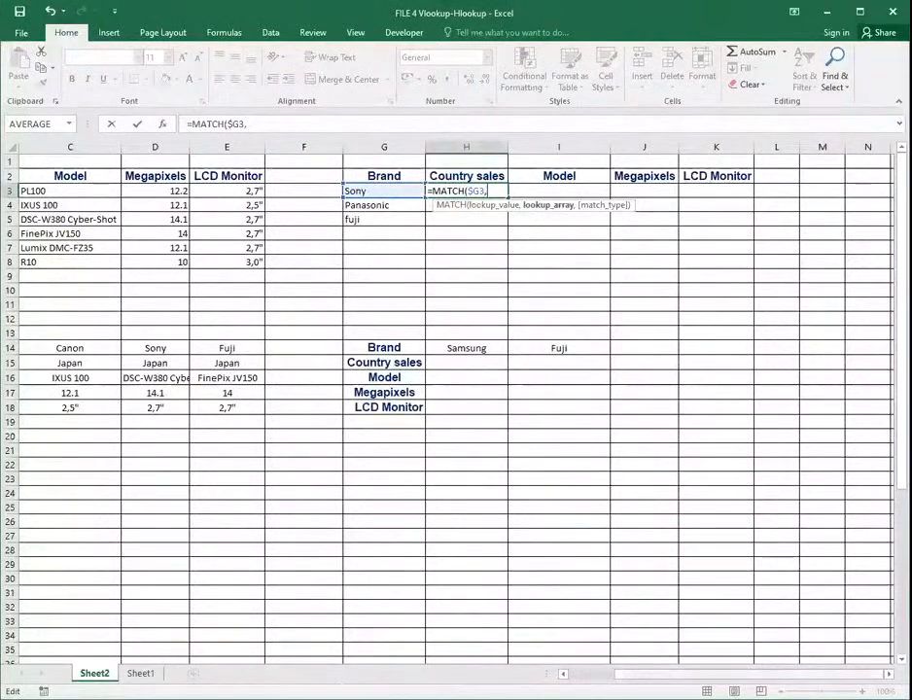
Step: Add the source table's brand list to the MATCH formula as the absolute lookup array $A$3:$A$8
{"action": "left_click_drag", "start_coordinate": [729, 674], "coordinate": [686, 673]}
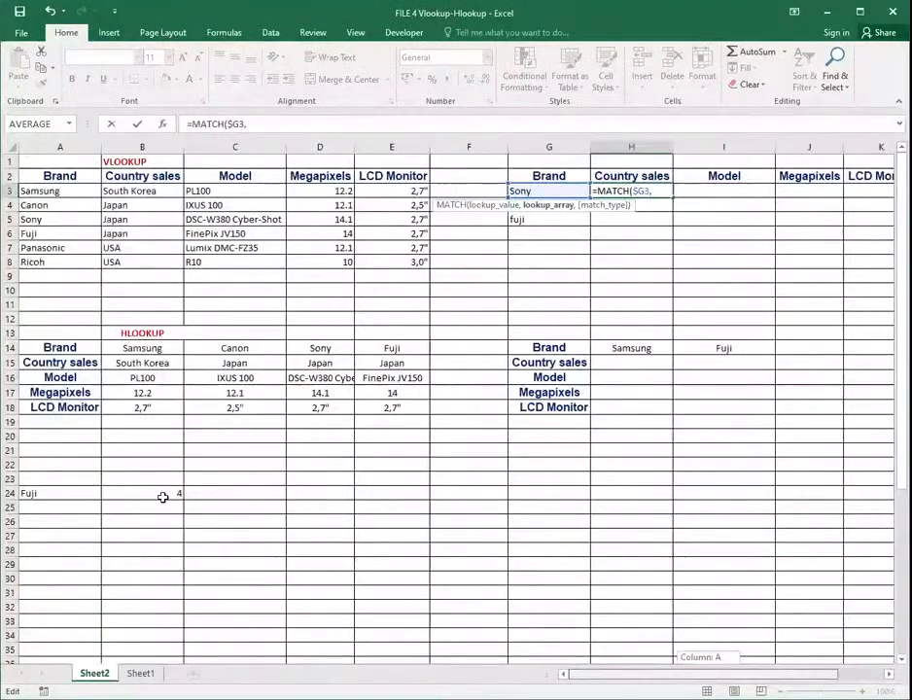
{"action": "left_click", "coordinate": [35, 192]}
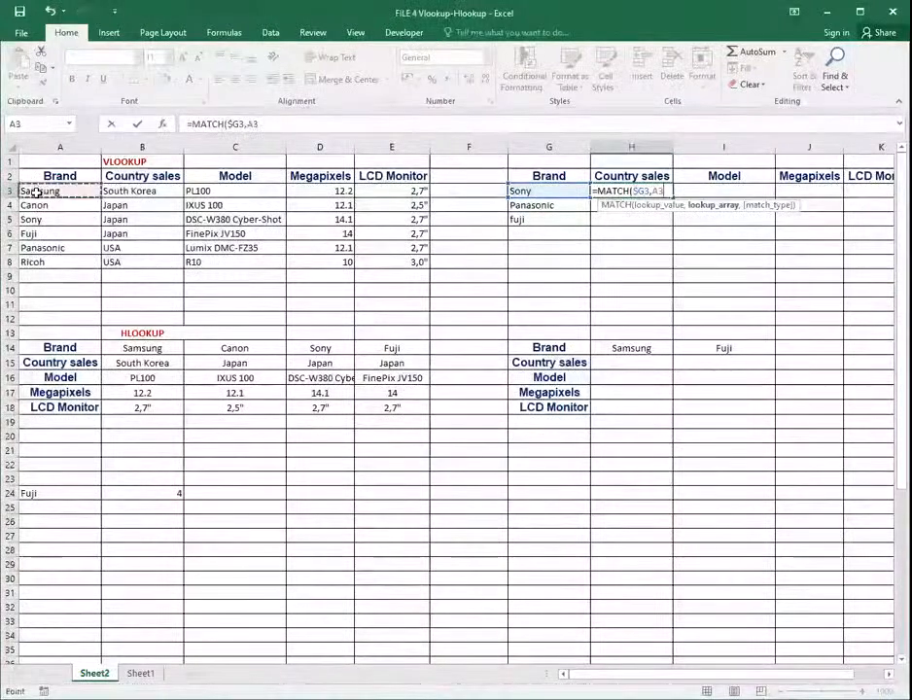
{"action": "left_click_drag", "start_coordinate": [36, 197], "coordinate": [29, 261]}
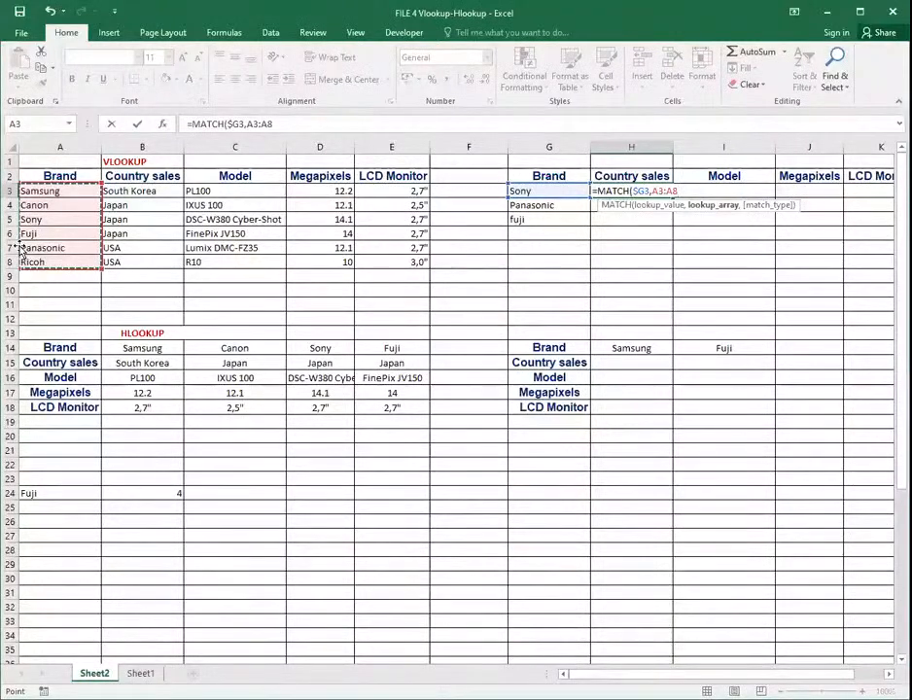
{"action": "key", "text": "F4"}
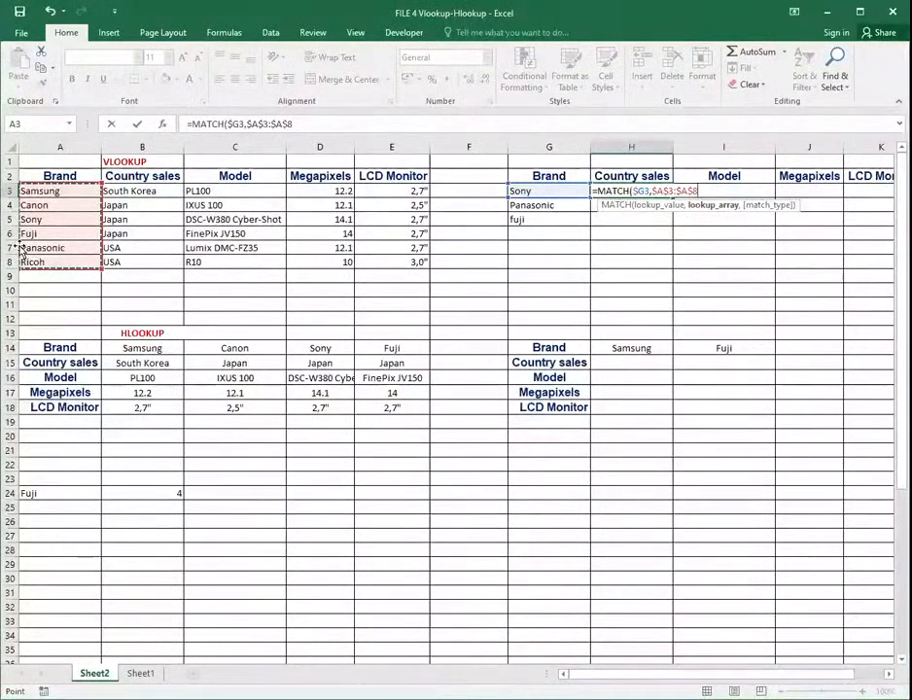
Step: Set the MATCH formula's match type to 0 for an exact match and close its parenthesis
{"action": "type", "text": ","}
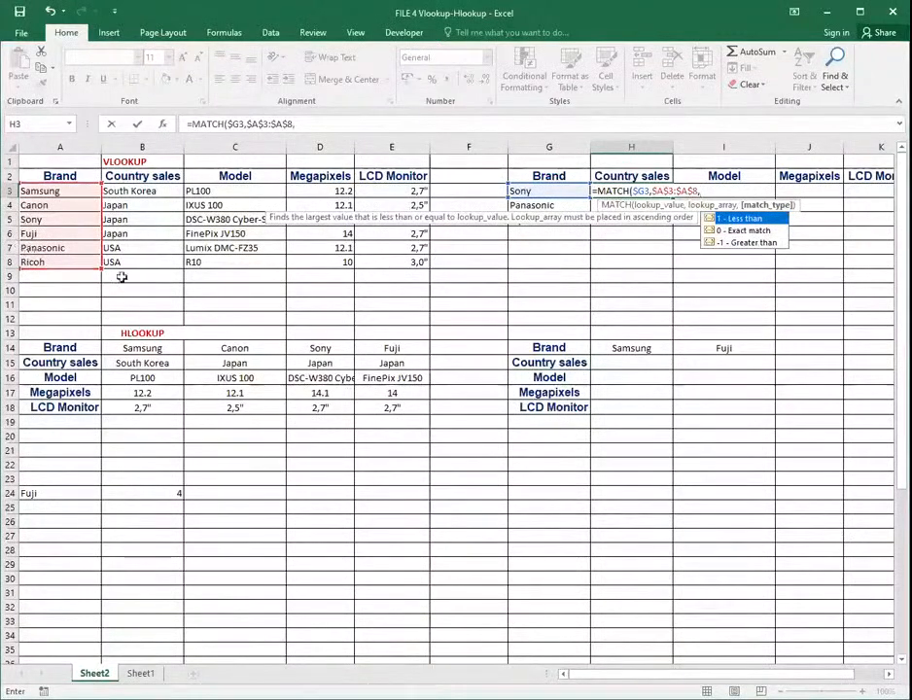
{"action": "left_click", "coordinate": [767, 231]}
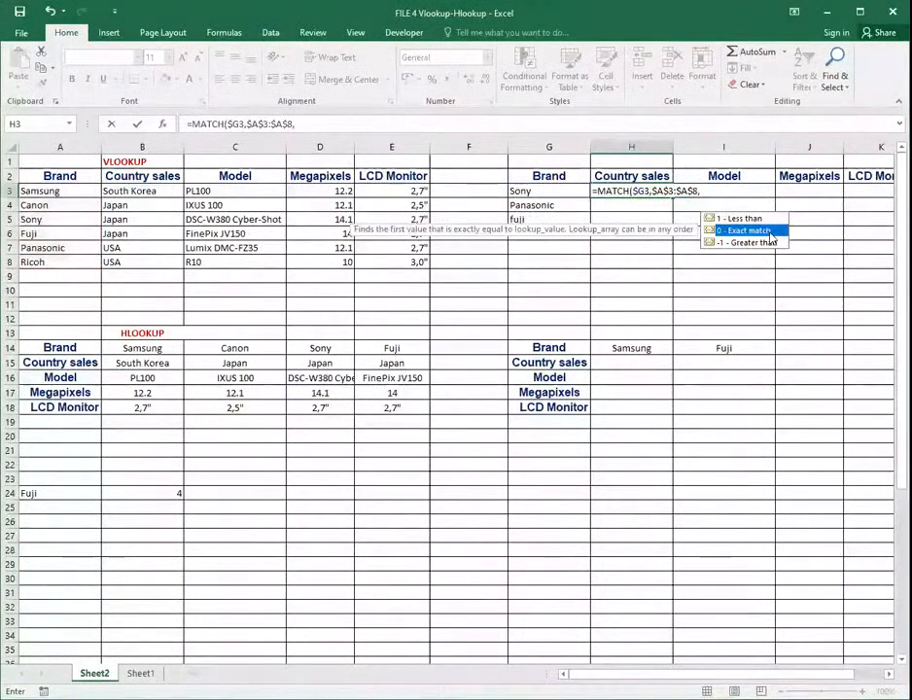
{"action": "double_click", "coordinate": [768, 231]}
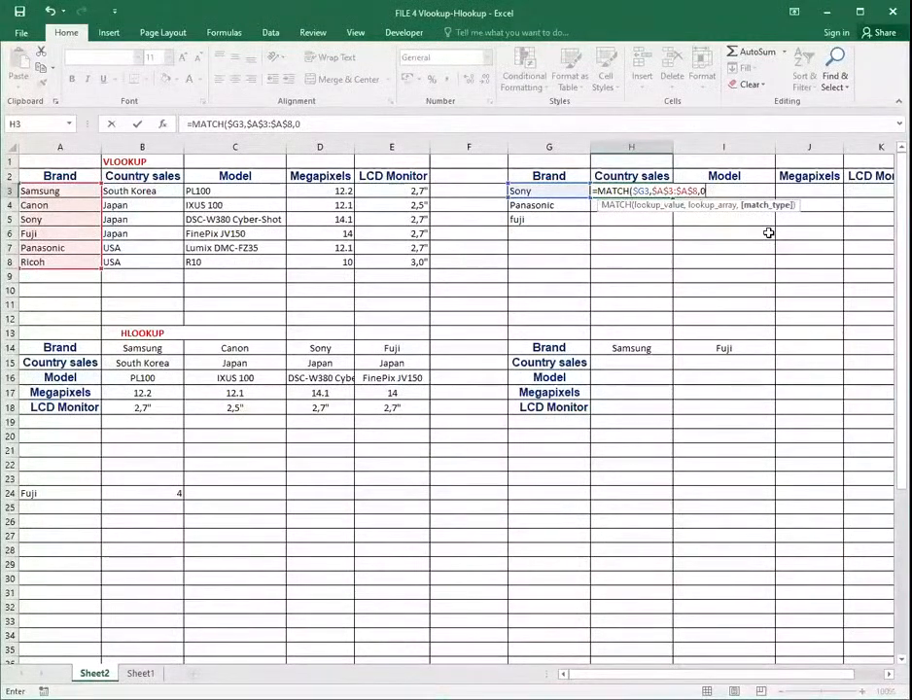
{"action": "type", "text": ")"}
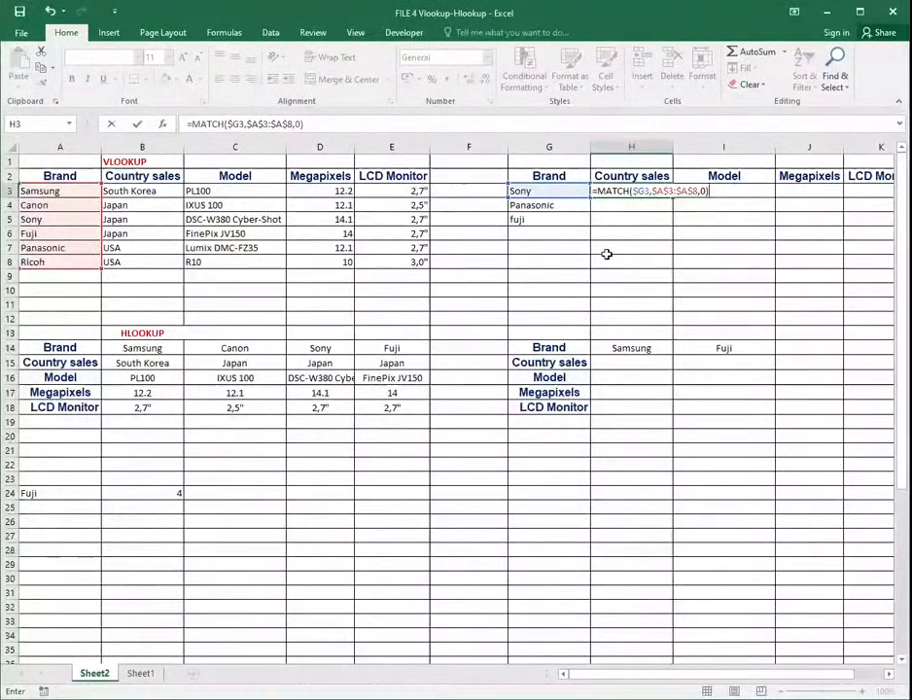
Step: Nest the MATCH formula in H3 inside an INDEX function with the country sales range B3:B8 as the array
{"action": "left_click", "coordinate": [595, 191]}
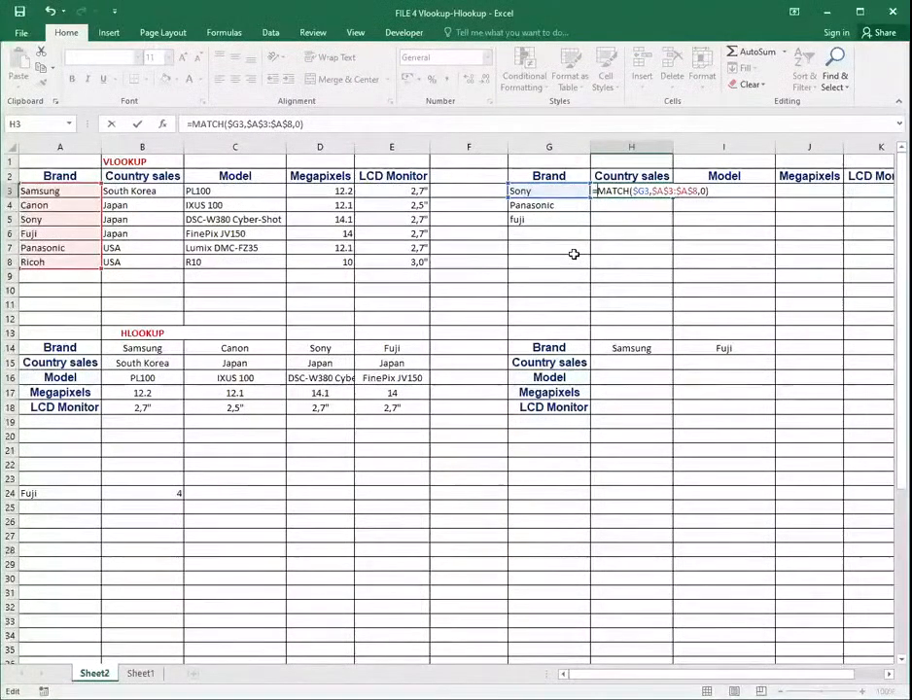
{"action": "type", "text": "ind"}
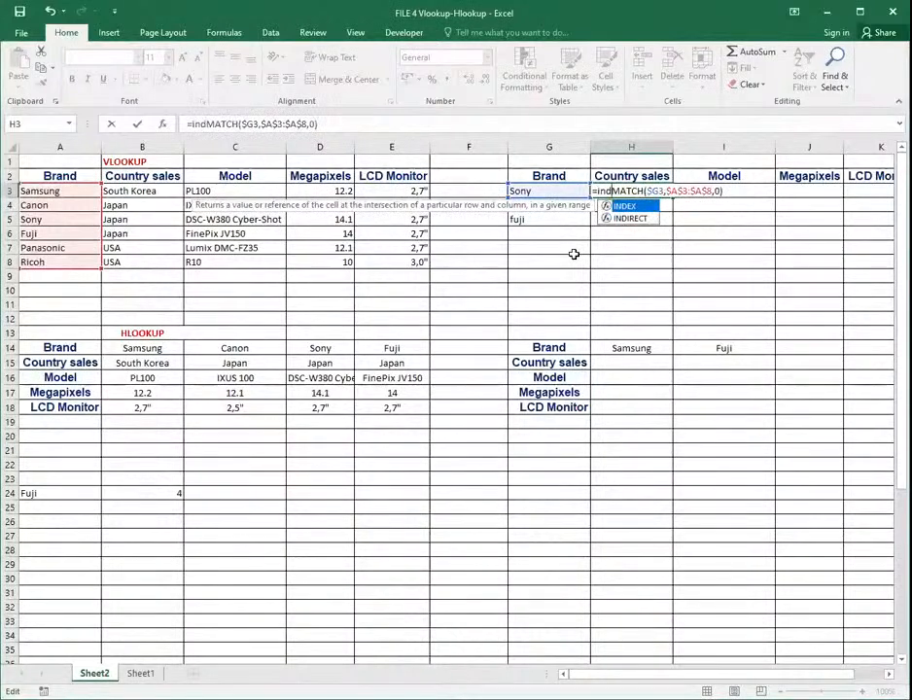
{"action": "key", "text": "Tab"}
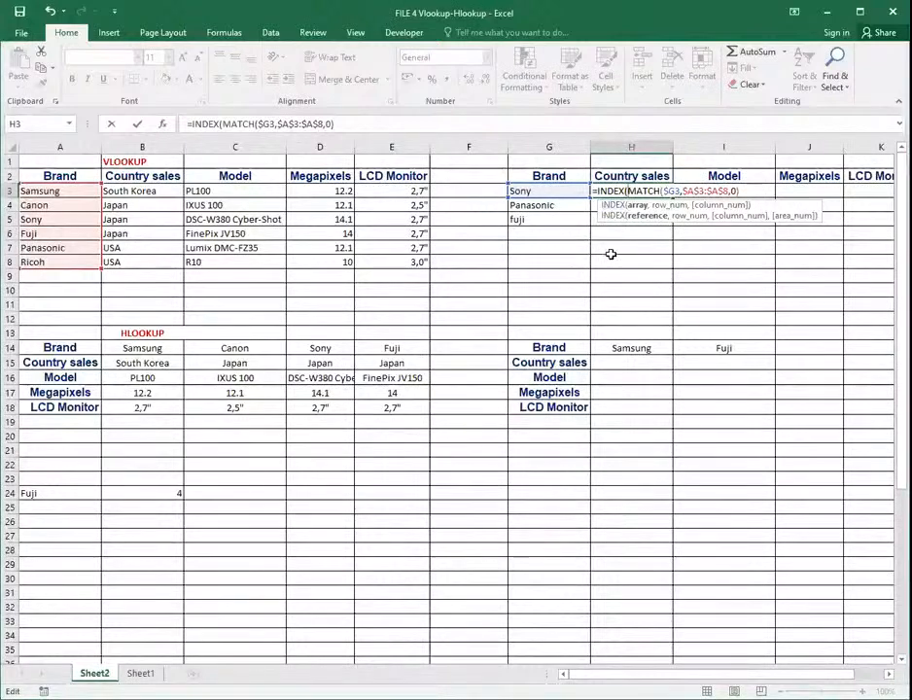
{"action": "left_click", "coordinate": [138, 195]}
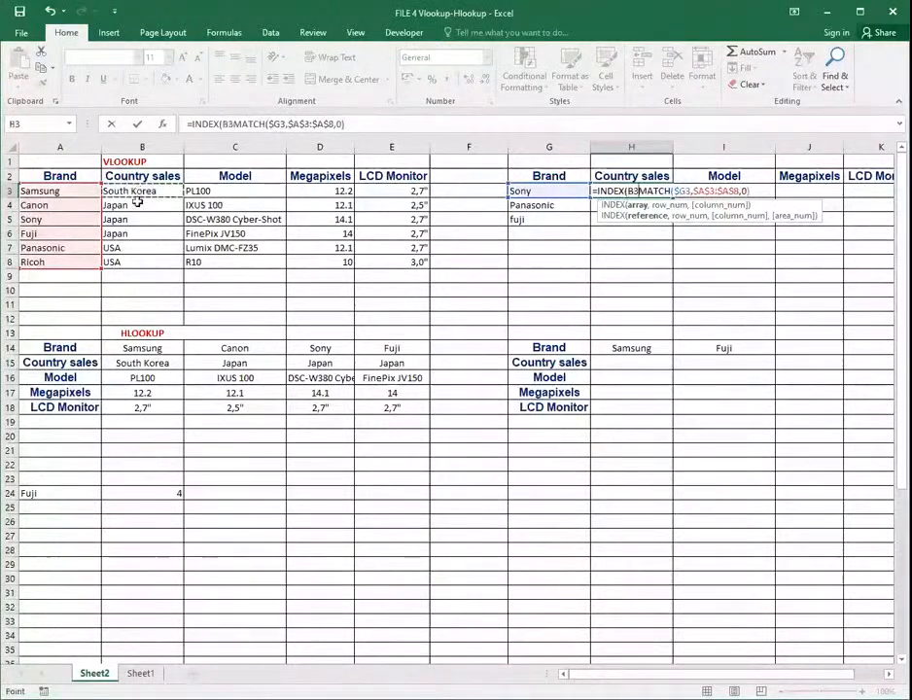
{"action": "left_click_drag", "start_coordinate": [138, 198], "coordinate": [145, 254]}
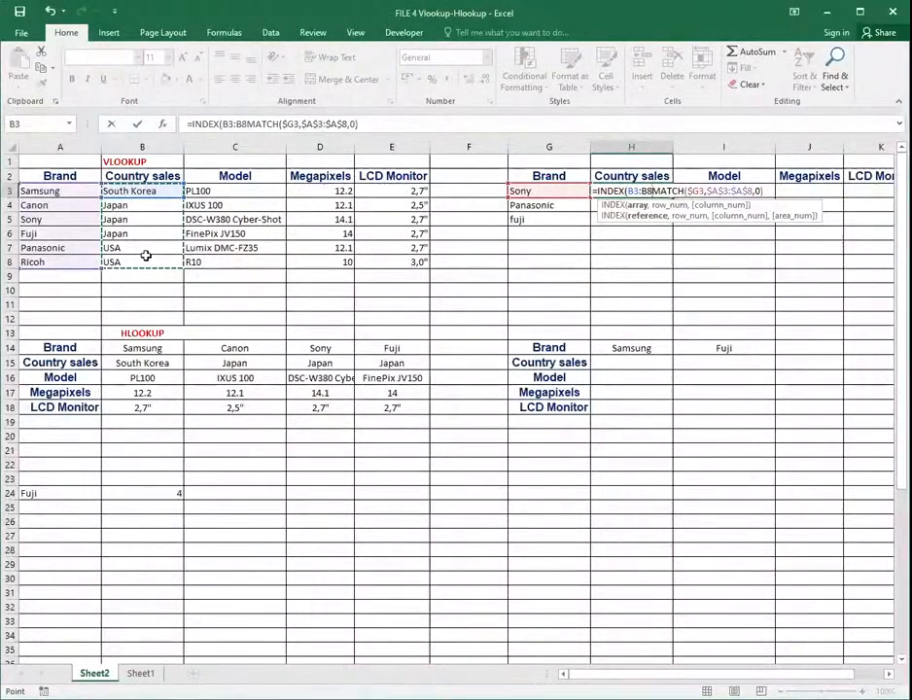
{"action": "type", "text": ","}
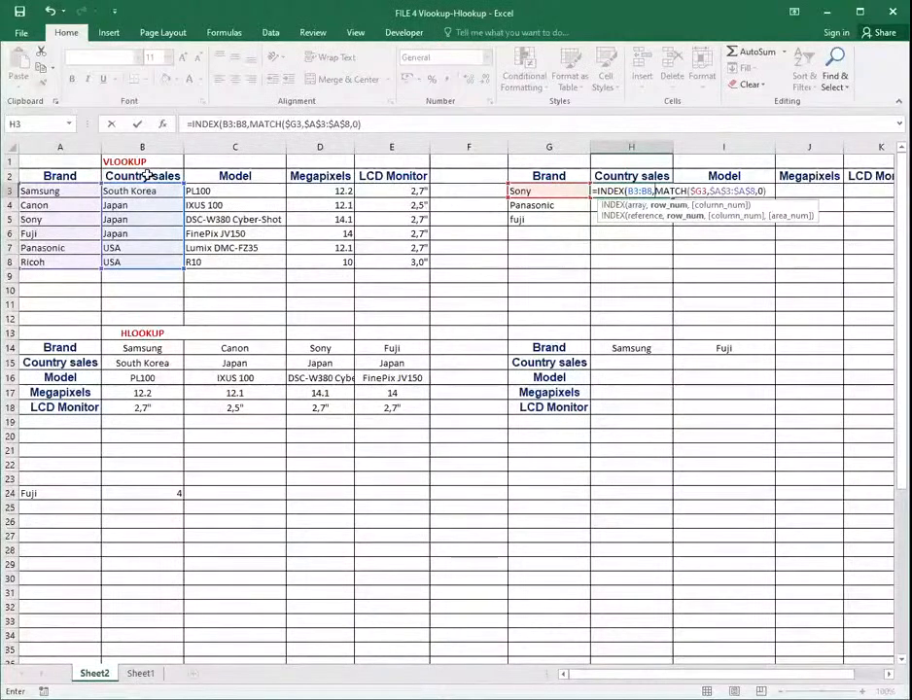
Step: Lock the row numbers of the INDEX array in H3 so the range reads B$3:B$8
{"action": "left_click", "coordinate": [226, 124]}
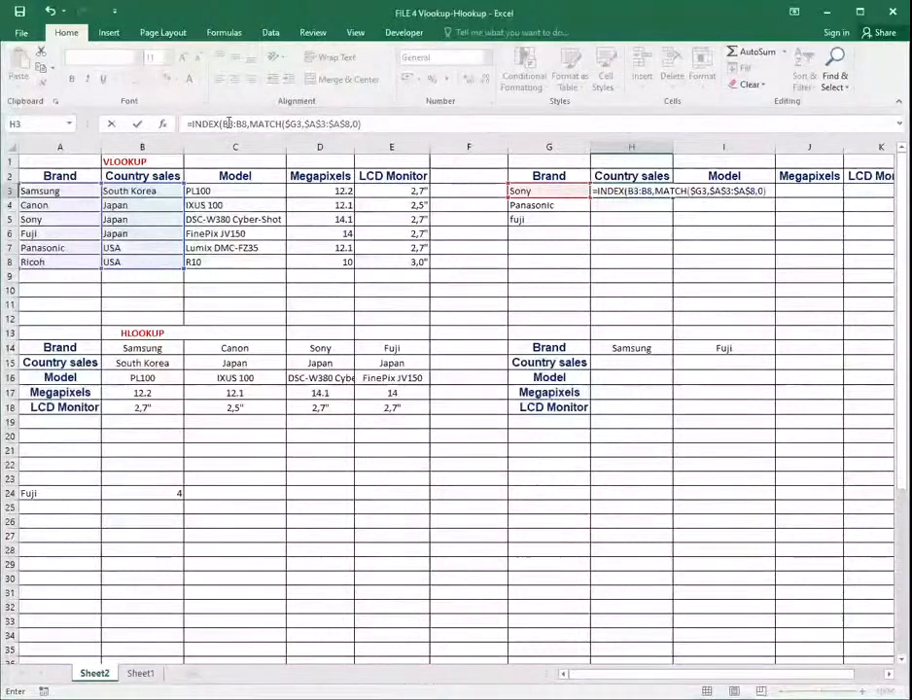
{"action": "left_click", "coordinate": [227, 124]}
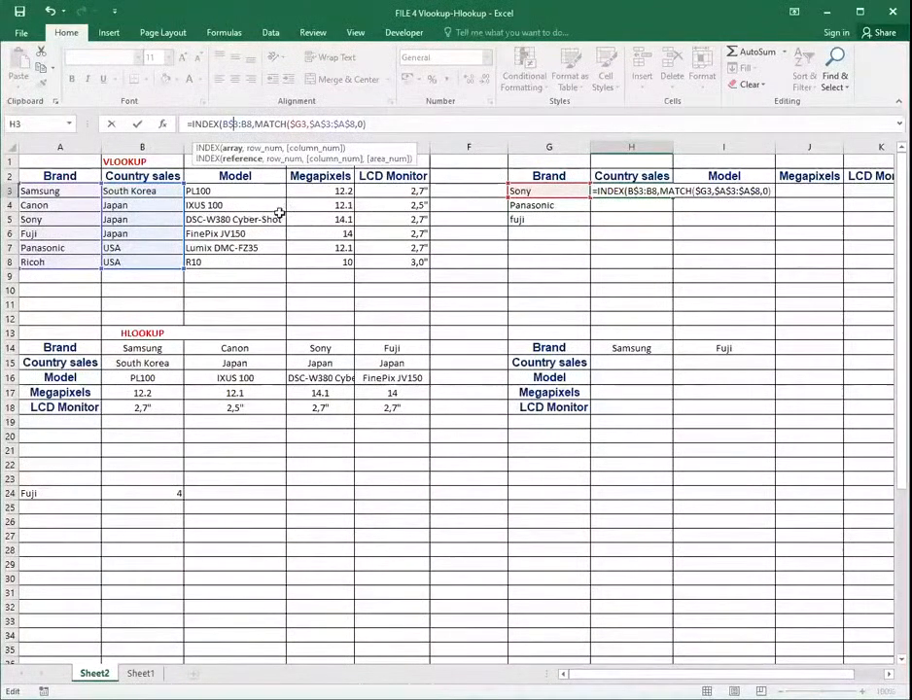
{"action": "type", "text": "$"}
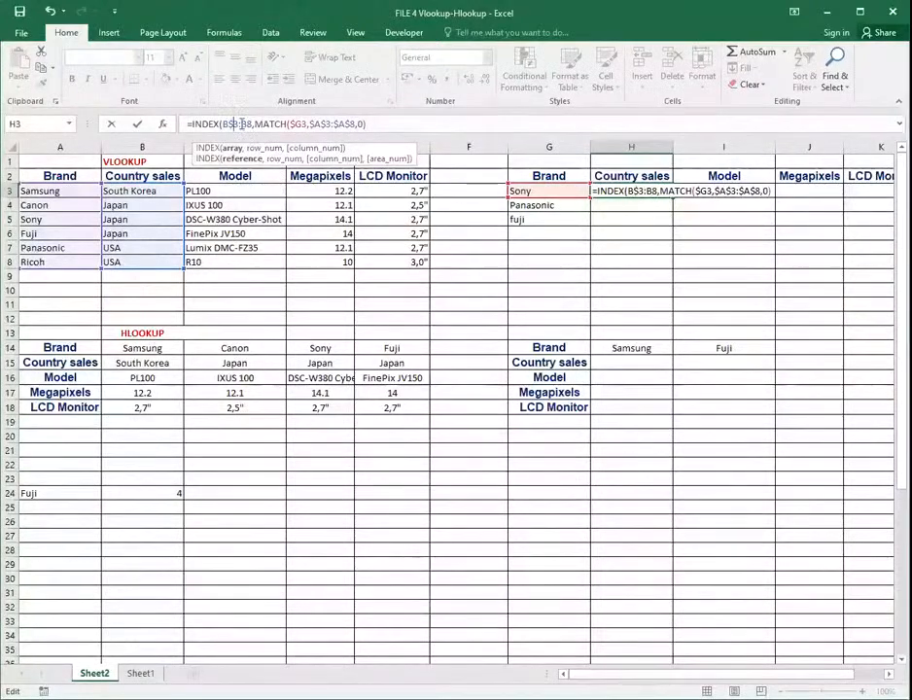
{"action": "double_click", "coordinate": [247, 124]}
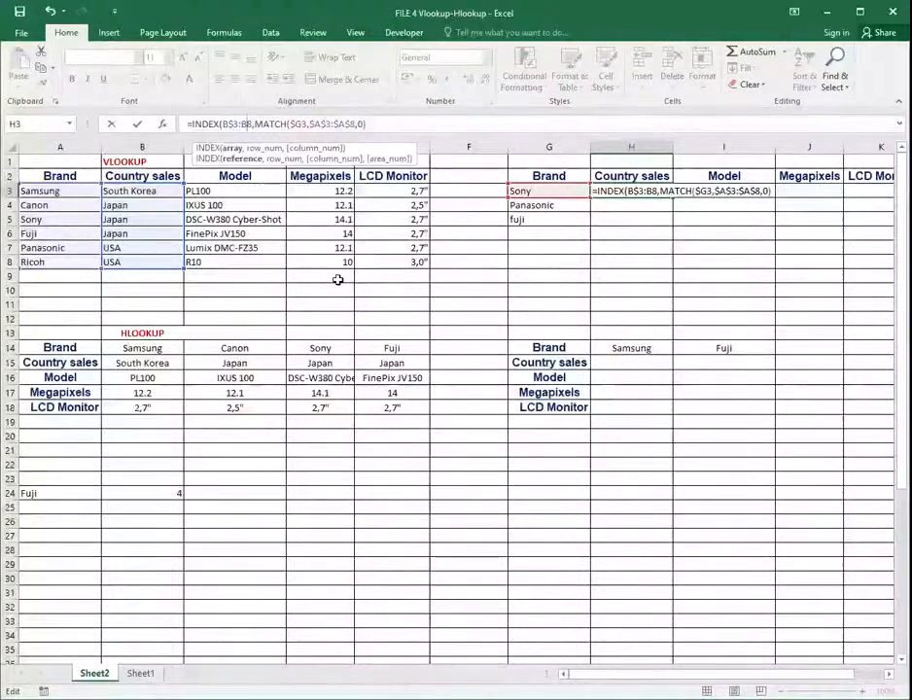
{"action": "key", "text": "F4"}
{"action": "key", "text": "F4"}
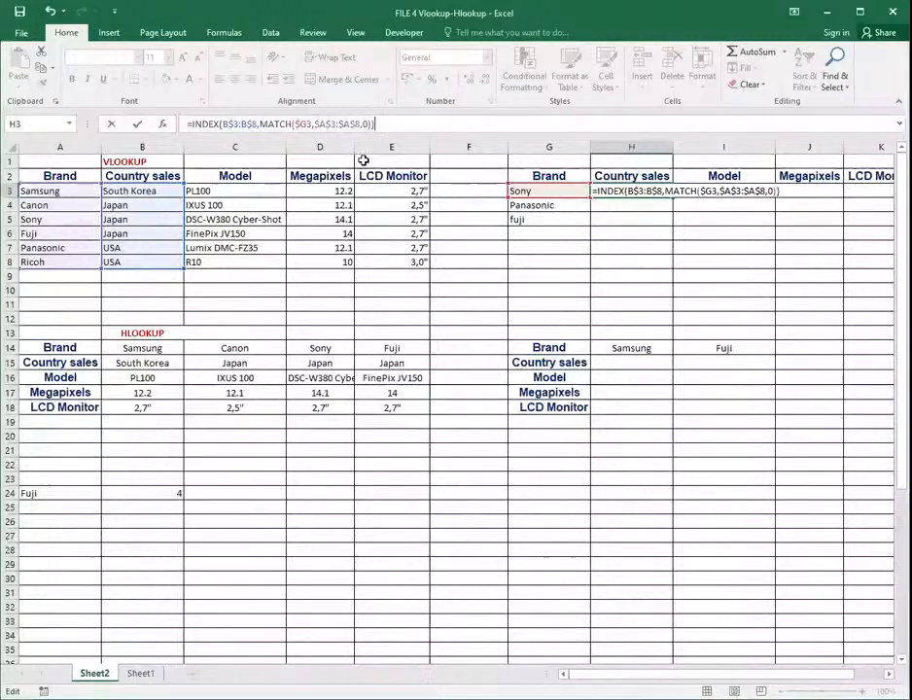
Step: Confirm the INDEX-MATCH formula in H3 and fill it across to the LCD Monitor column and down to Panasonic's row, covering H3:K4
{"action": "key", "text": "Return"}
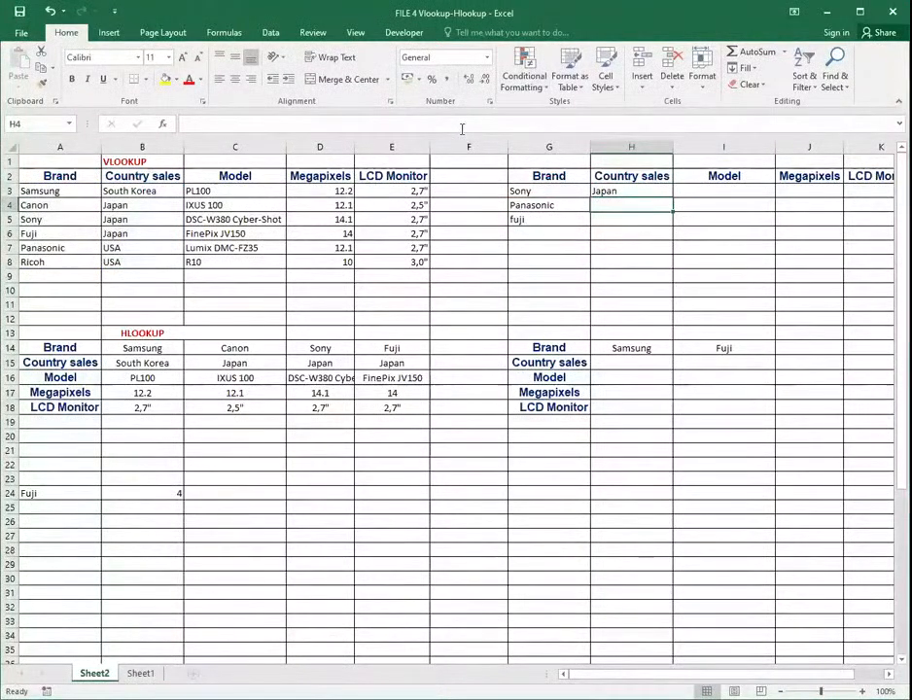
{"action": "left_click", "coordinate": [600, 190]}
{"action": "left_click_drag", "start_coordinate": [672, 197], "coordinate": [642, 193]}
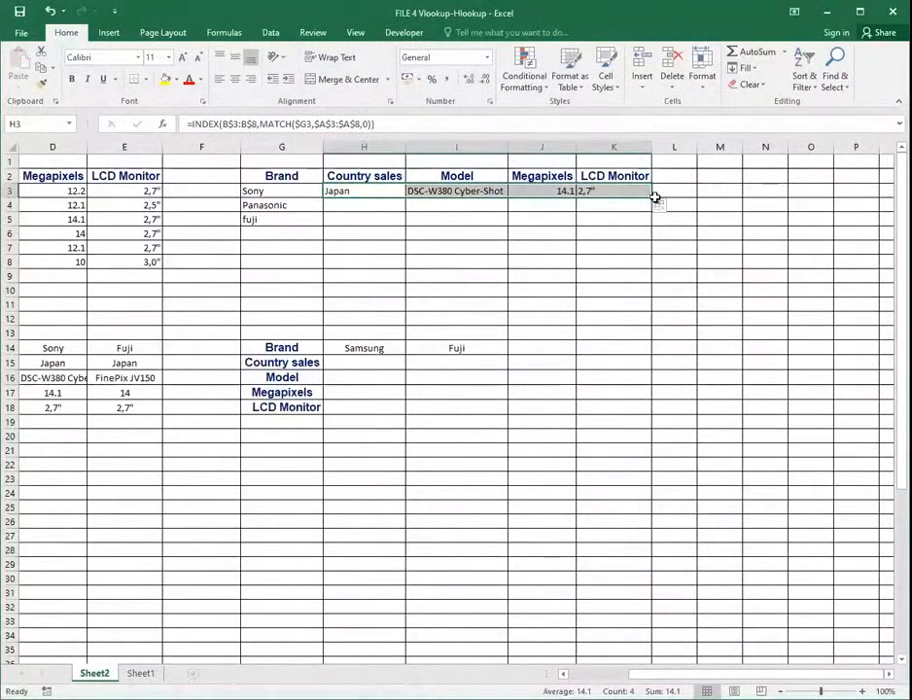
{"action": "left_click_drag", "start_coordinate": [654, 198], "coordinate": [653, 208]}
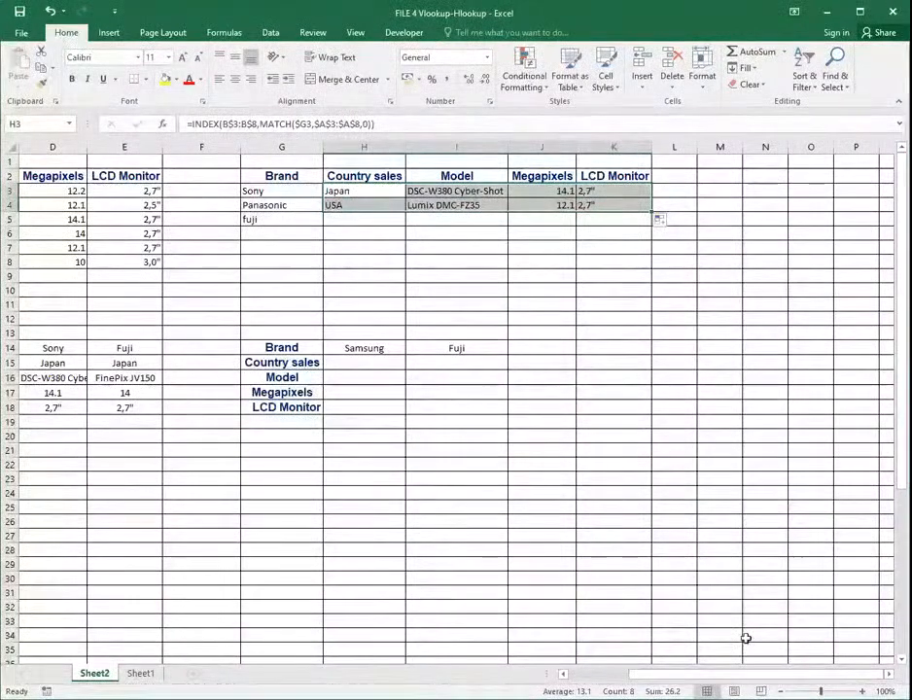
Step: Replace the brand Panasonic in cell G4 of the results table with canon
{"action": "left_click_drag", "start_coordinate": [779, 673], "coordinate": [719, 674]}
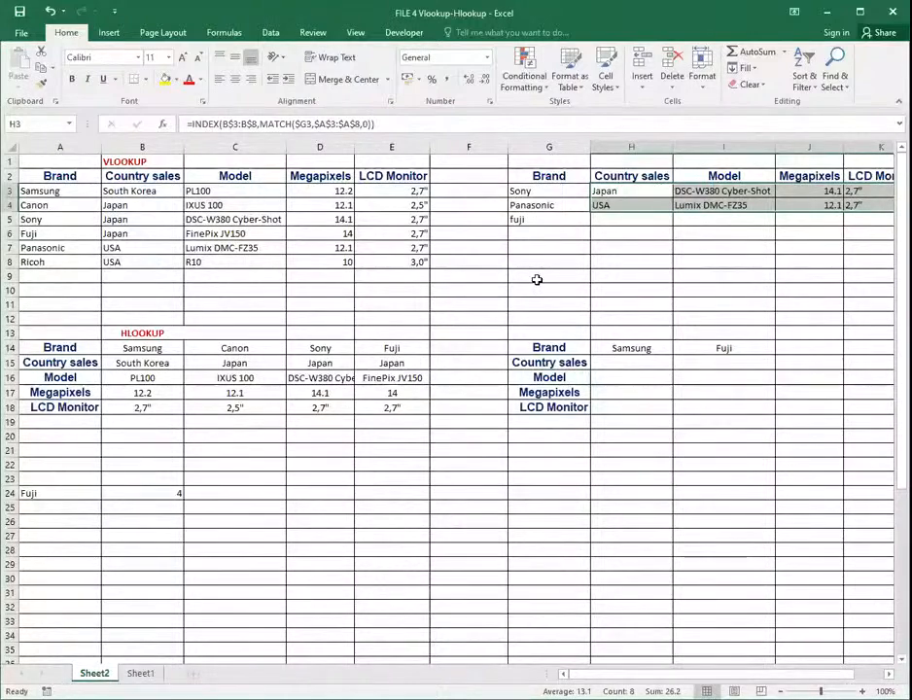
{"action": "left_click", "coordinate": [545, 206]}
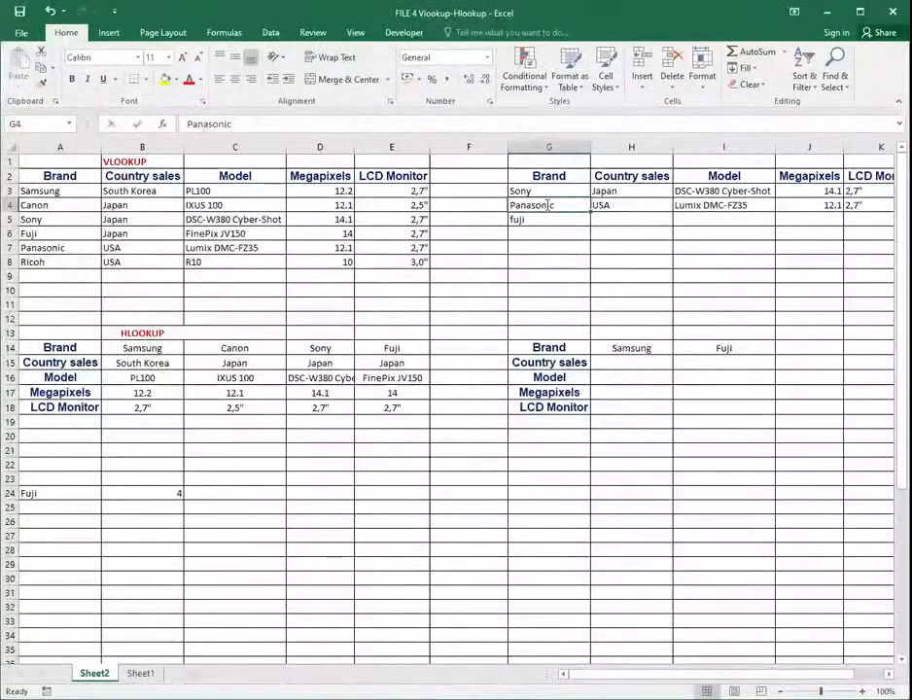
{"action": "type", "text": "ca"}
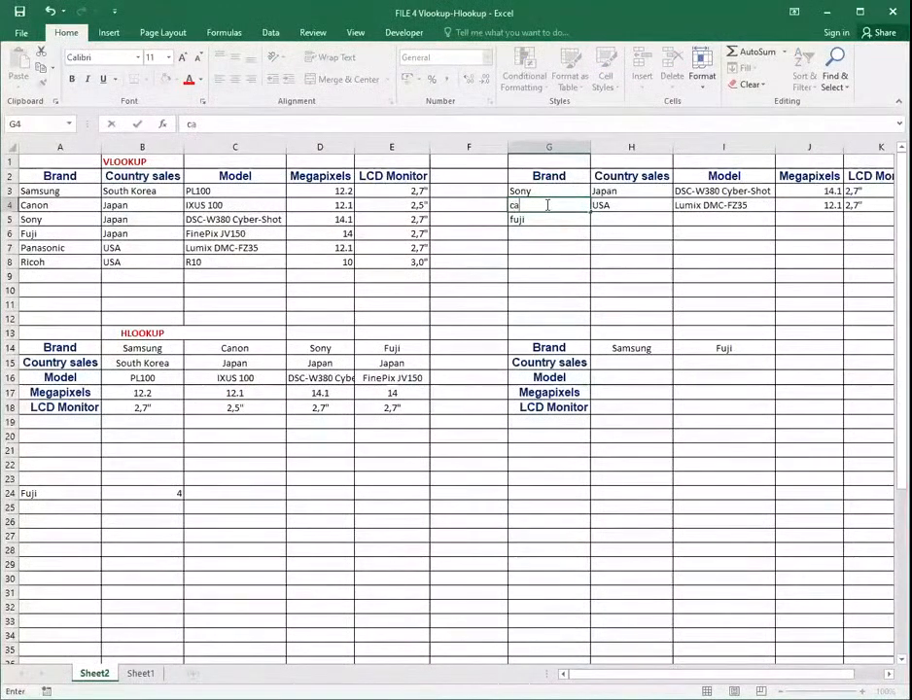
{"action": "type", "text": "non"}
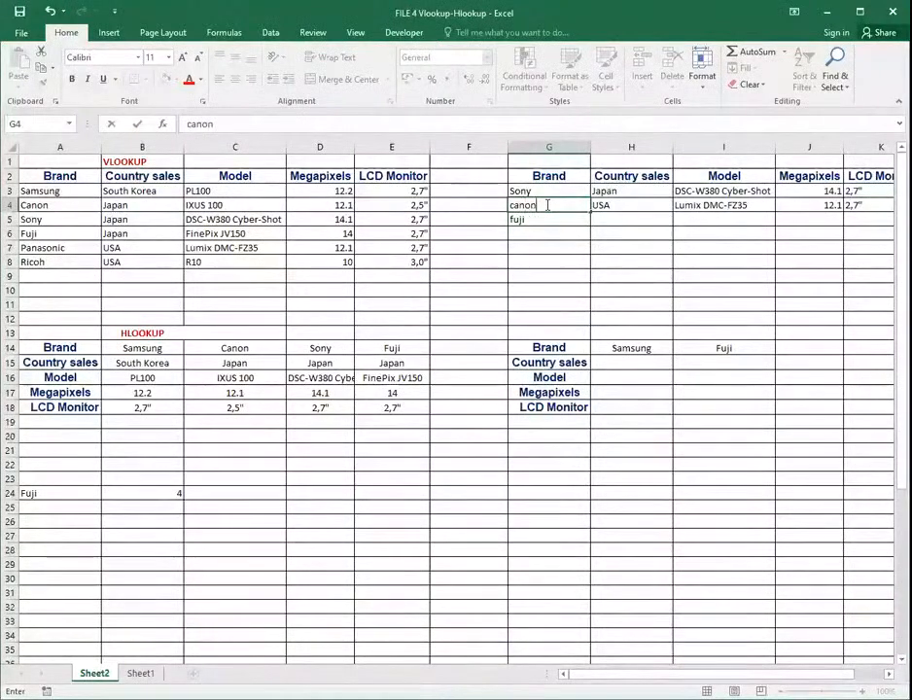
{"action": "key", "text": "Return"}
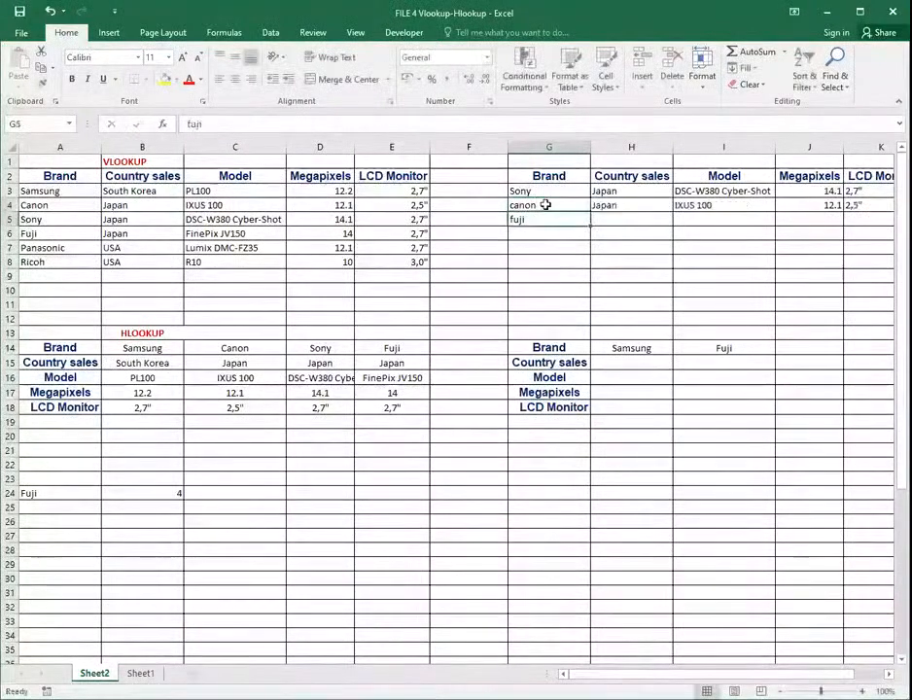